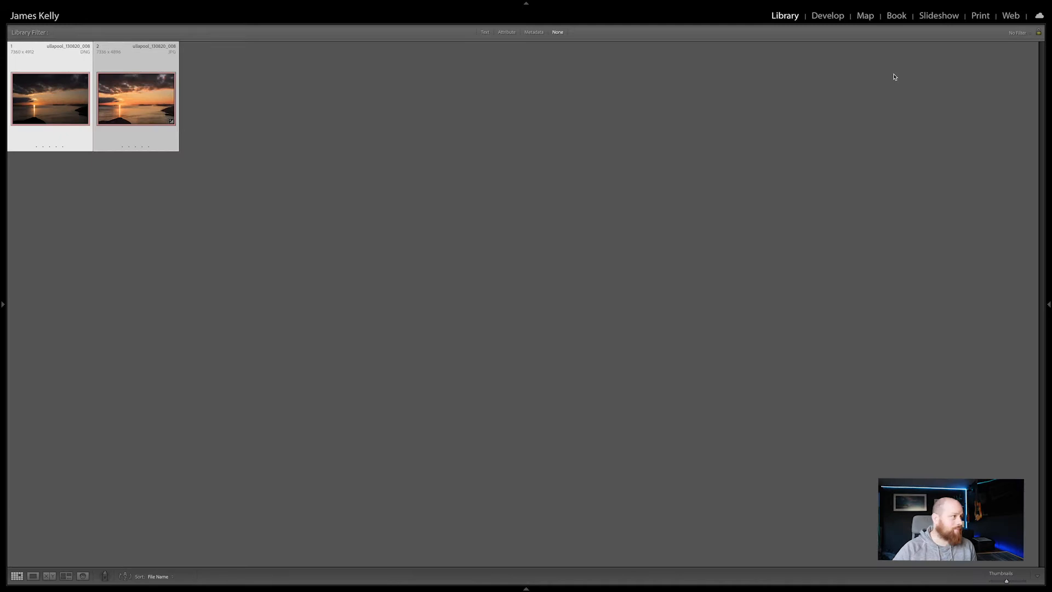
- Open the darker, unedited DNG sunset photo in the Develop module and show the presets
click(817, 171)
double_click(66, 105)
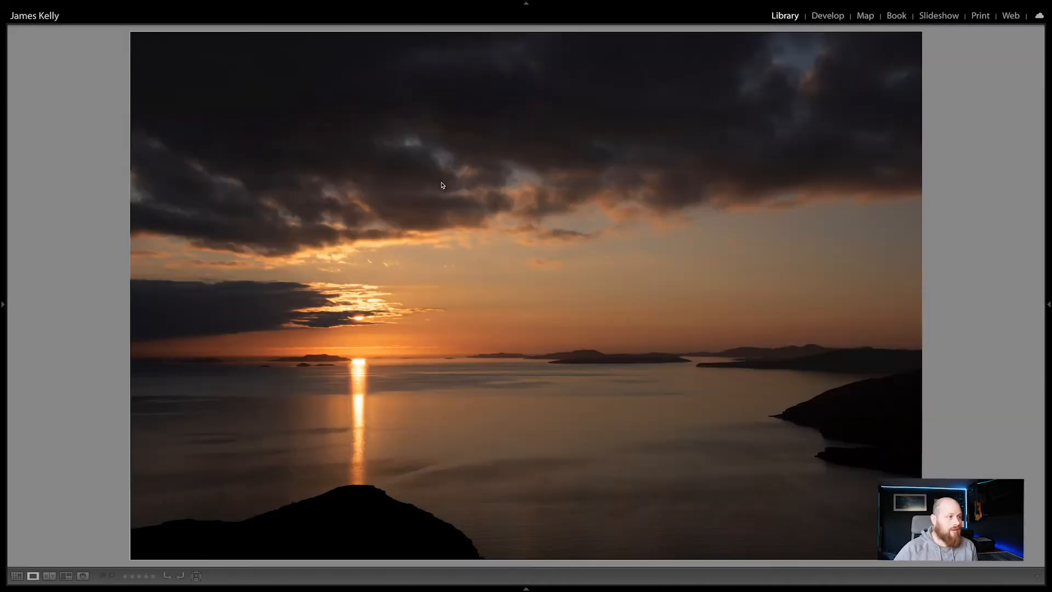
key(d)
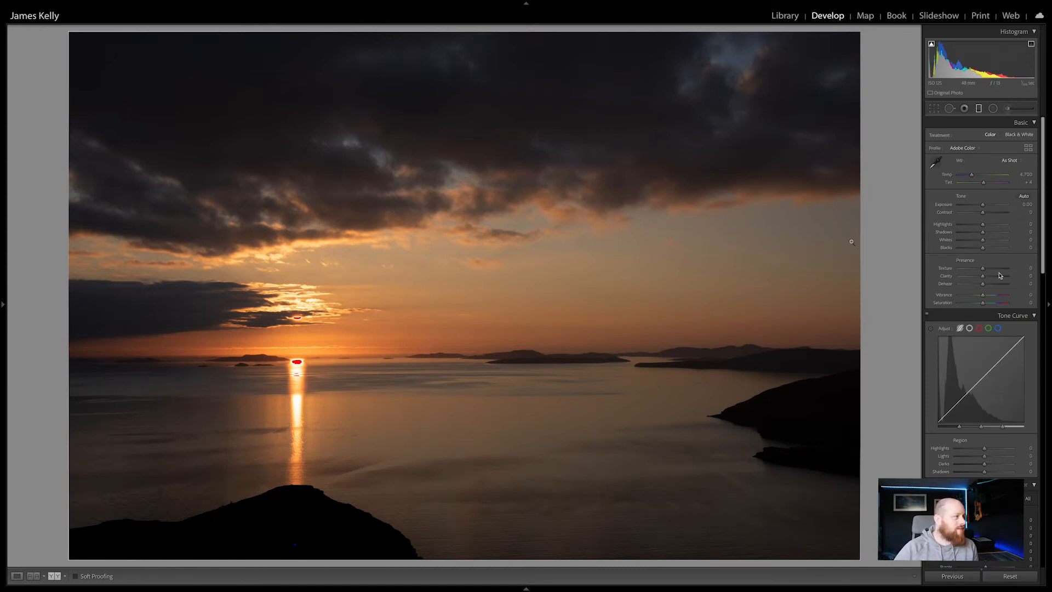
click(1, 261)
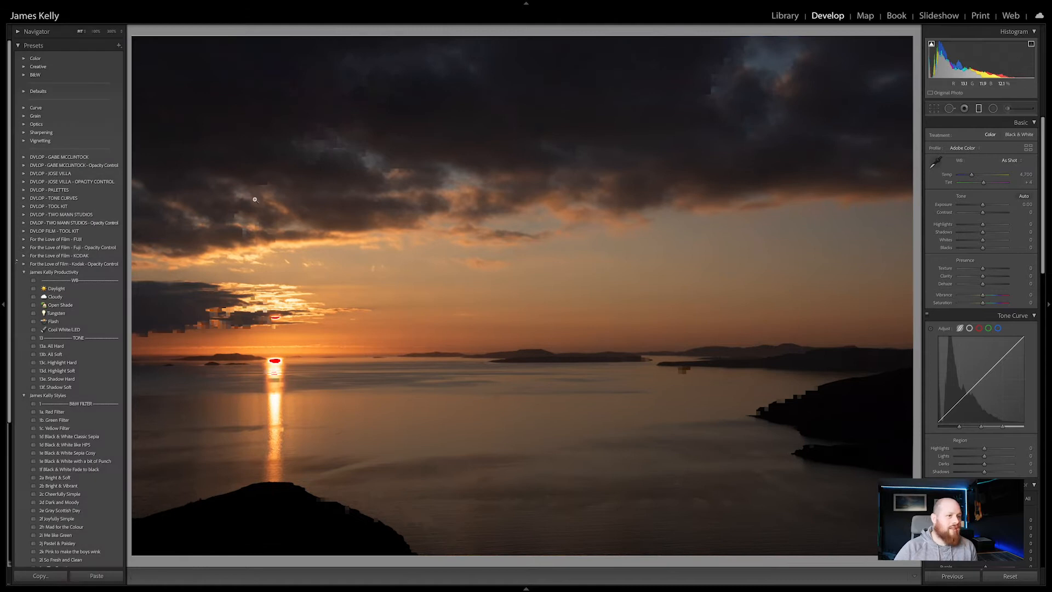
- Apply the 1a Lens Correction On preset from the Productivity preset group to the photo
click(98, 271)
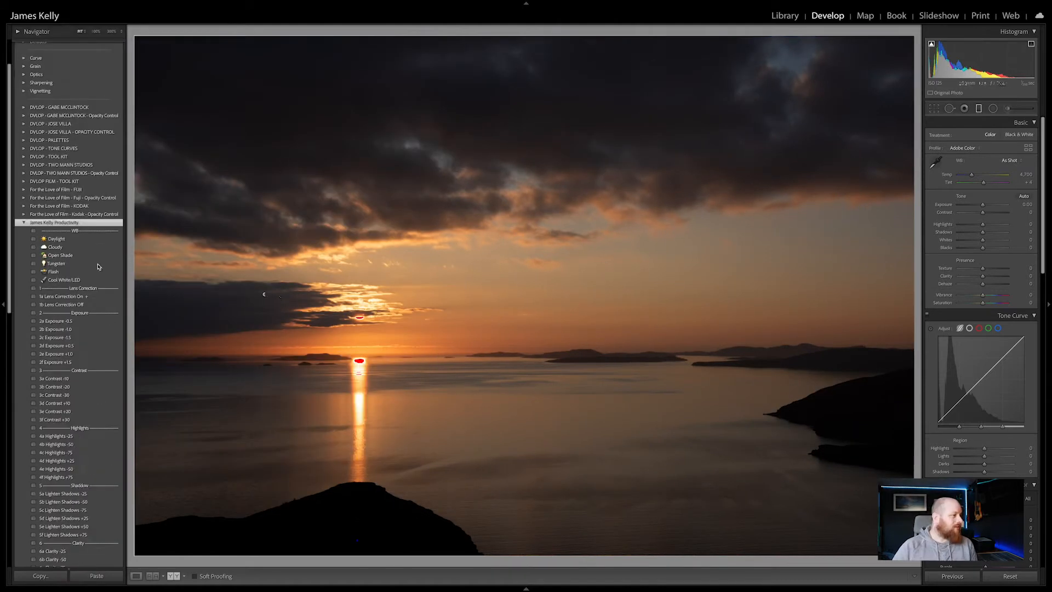
scroll(101, 283, down, 3)
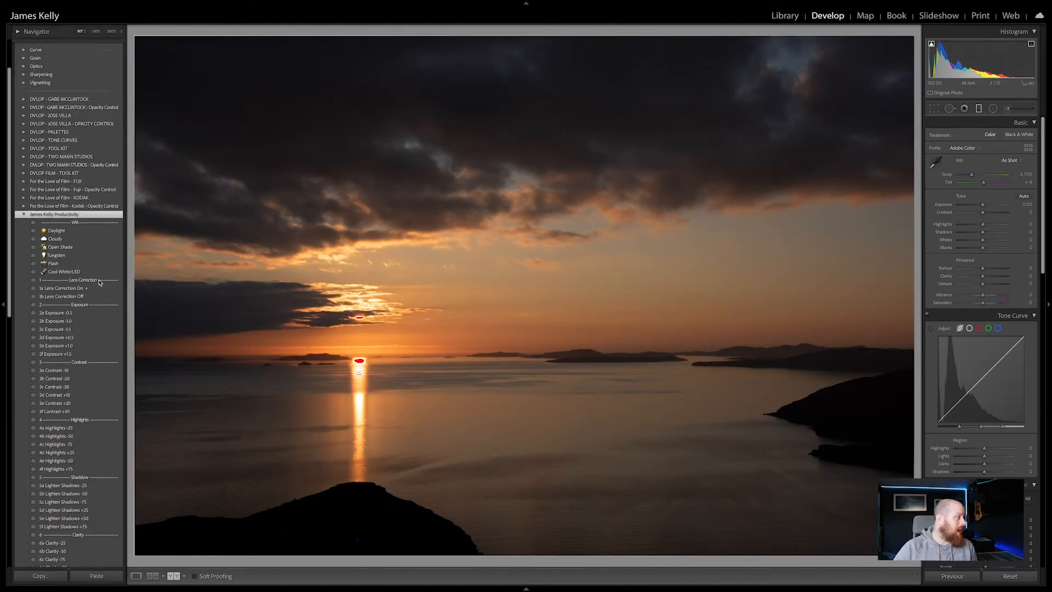
scroll(99, 282, down, 1)
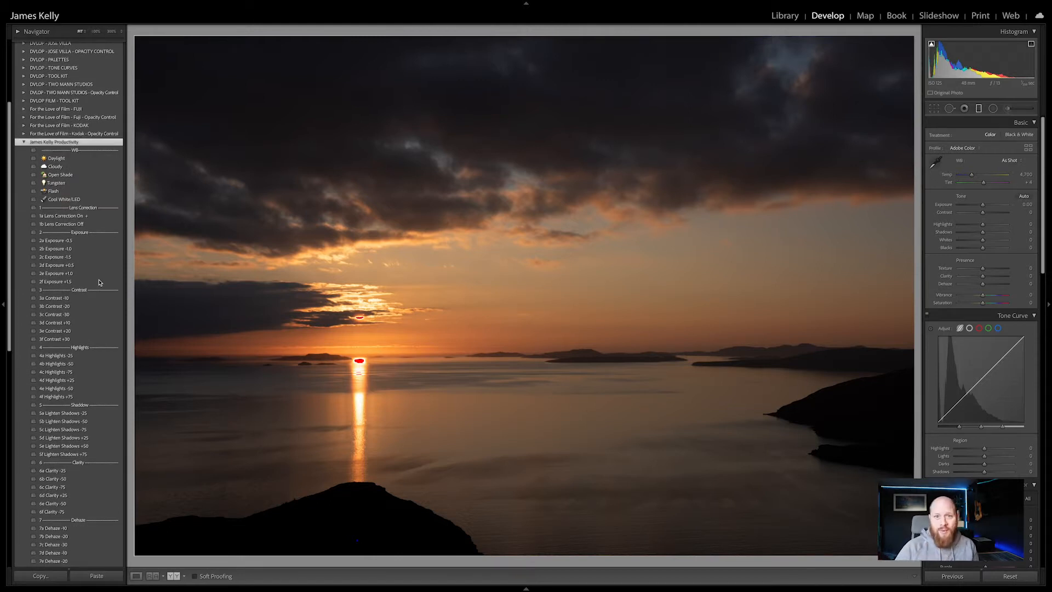
scroll(98, 281, down, 1)
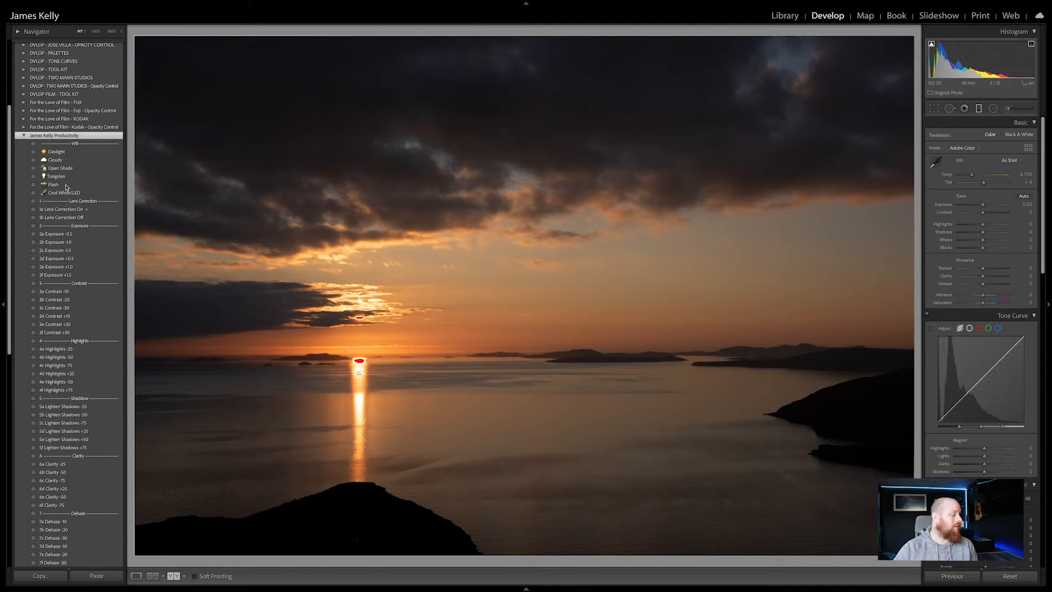
click(81, 210)
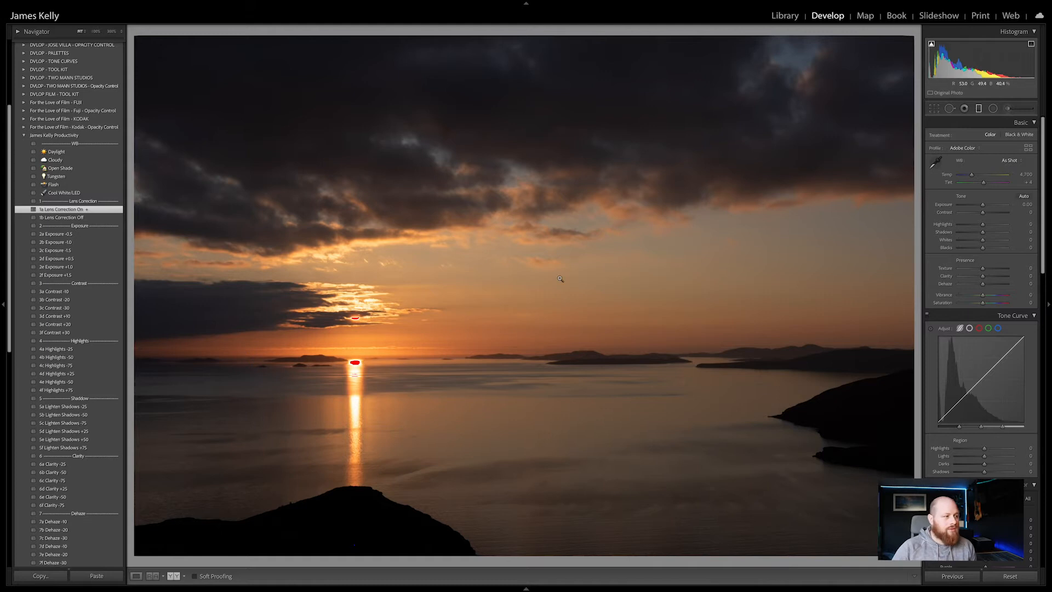
- Straighten the photo along the sea horizon with Crop & Straighten, about 0.49°, and apply the crop without removing the photo
click(934, 111)
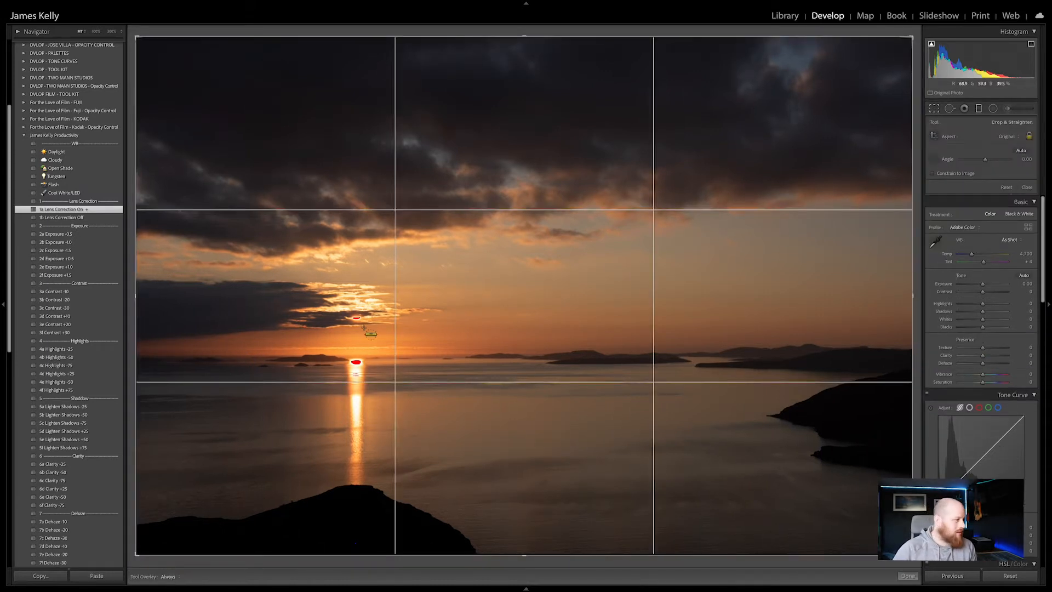
drag(134, 360, 923, 352)
key(Delete)
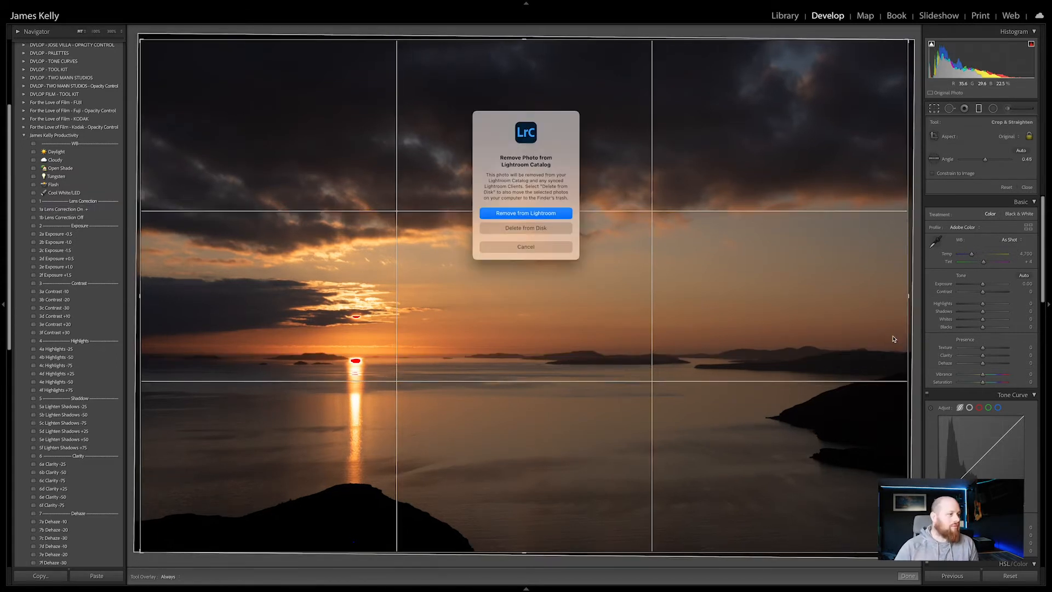
click(536, 250)
key(d)
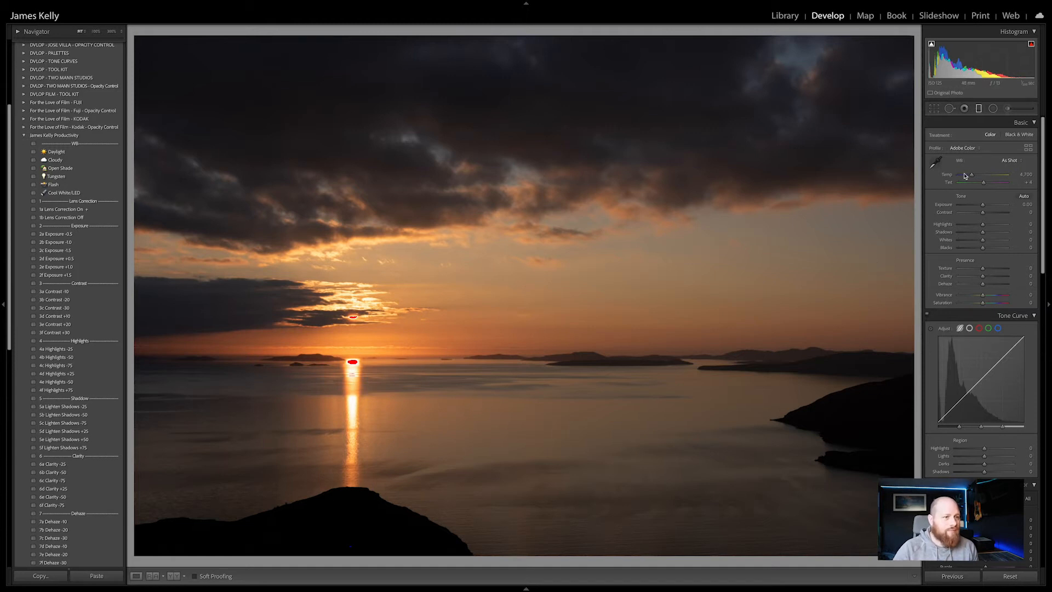
- Set the photo's exposure to +0.55, temperature to 5,026 and contrast to +10
drag(984, 207, 986, 208)
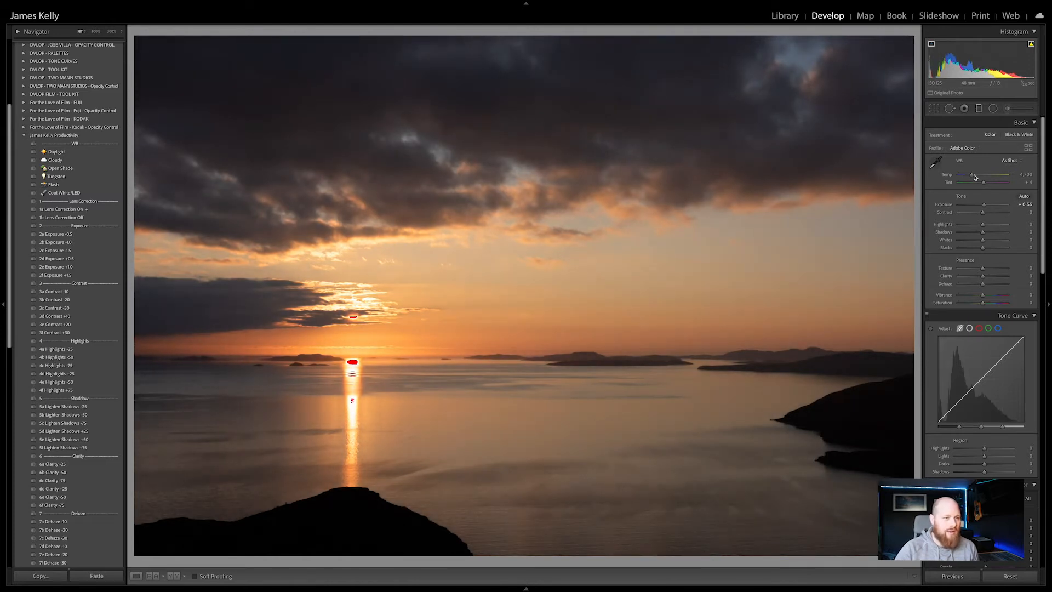
drag(972, 175, 975, 176)
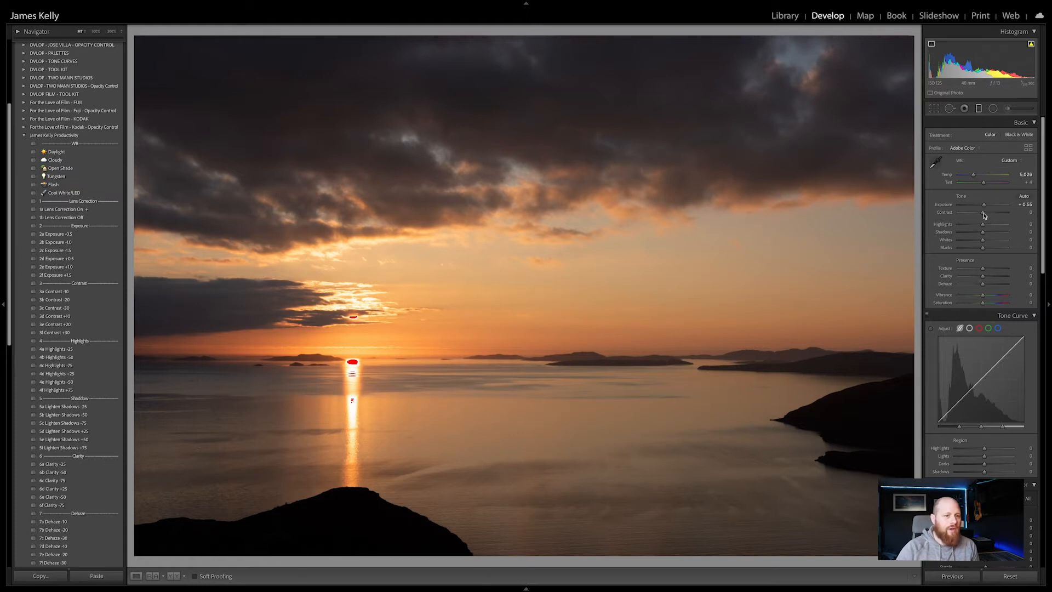
drag(984, 215, 987, 218)
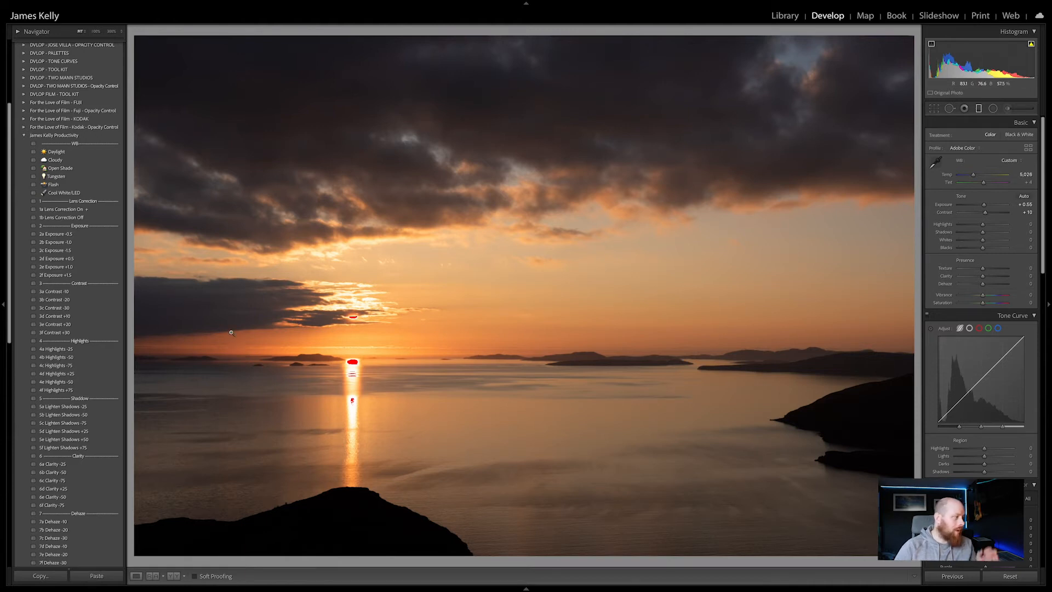
- Try the Contrast -10, -20 and -30 presets on the photo, and apply the Contrast +10 preset
click(104, 294)
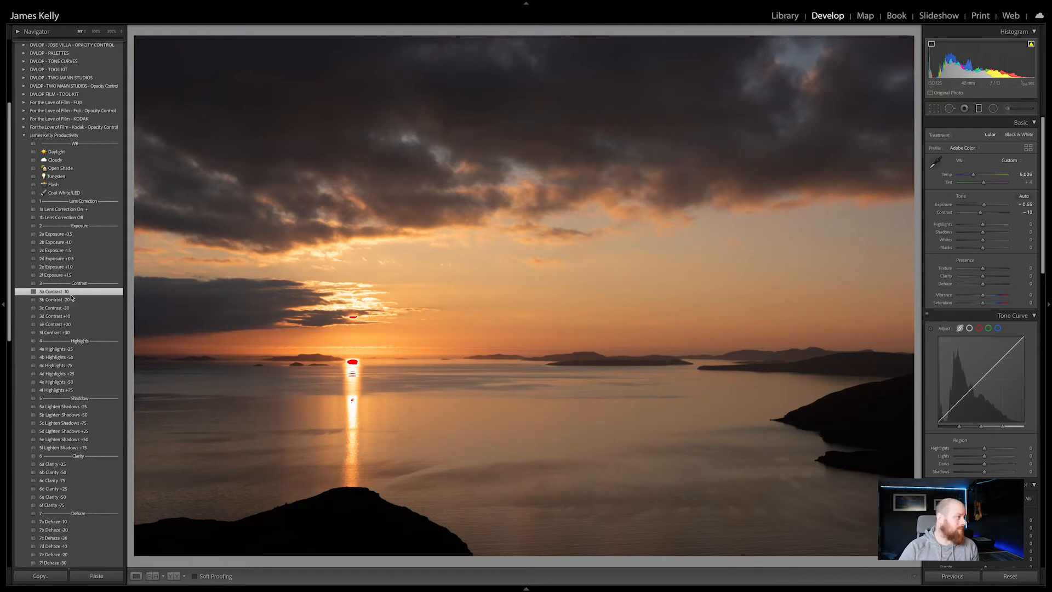
click(159, 292)
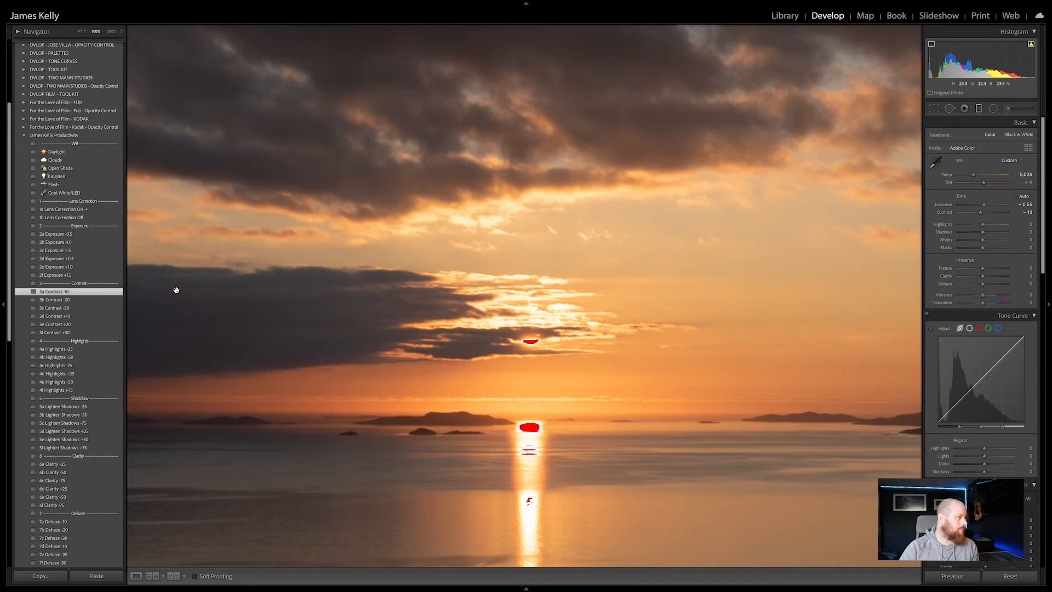
click(175, 291)
click(65, 300)
click(67, 308)
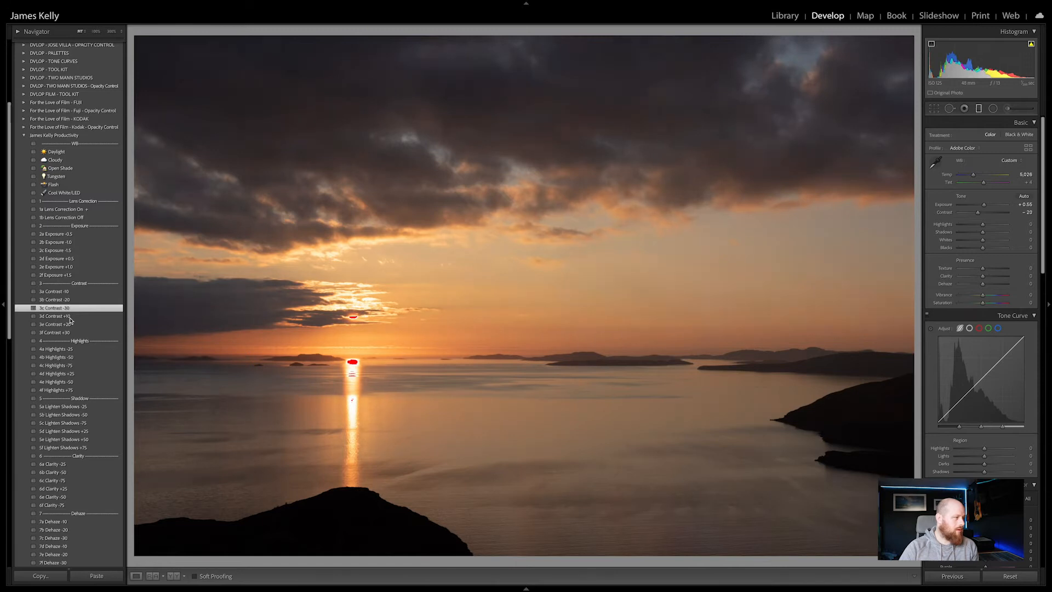
click(70, 317)
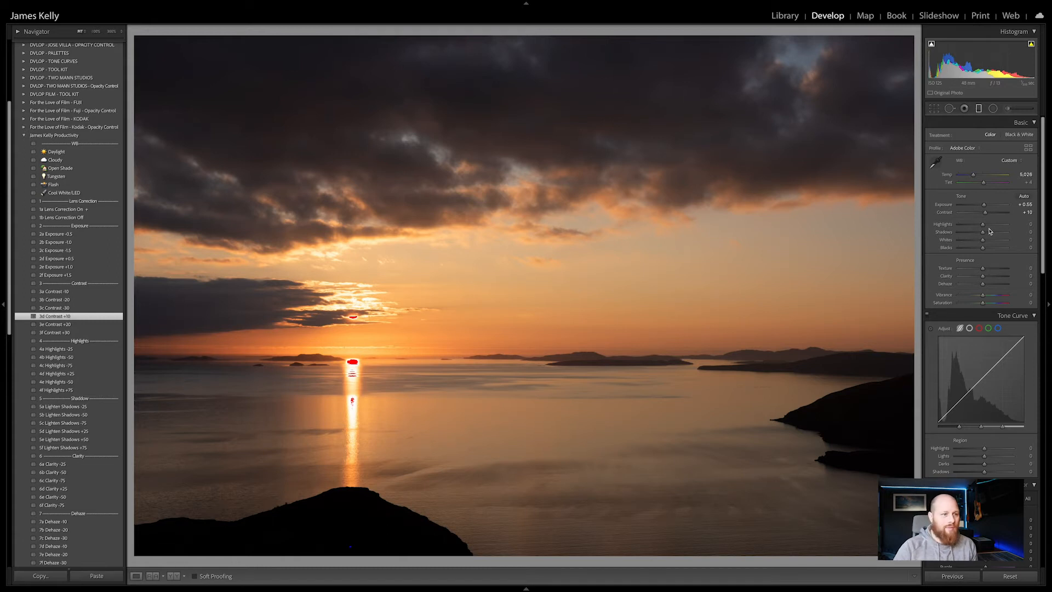
- Lower the highlights to -85 and raise the shadows to +100 to recover sky and foreground detail
drag(983, 226, 969, 233)
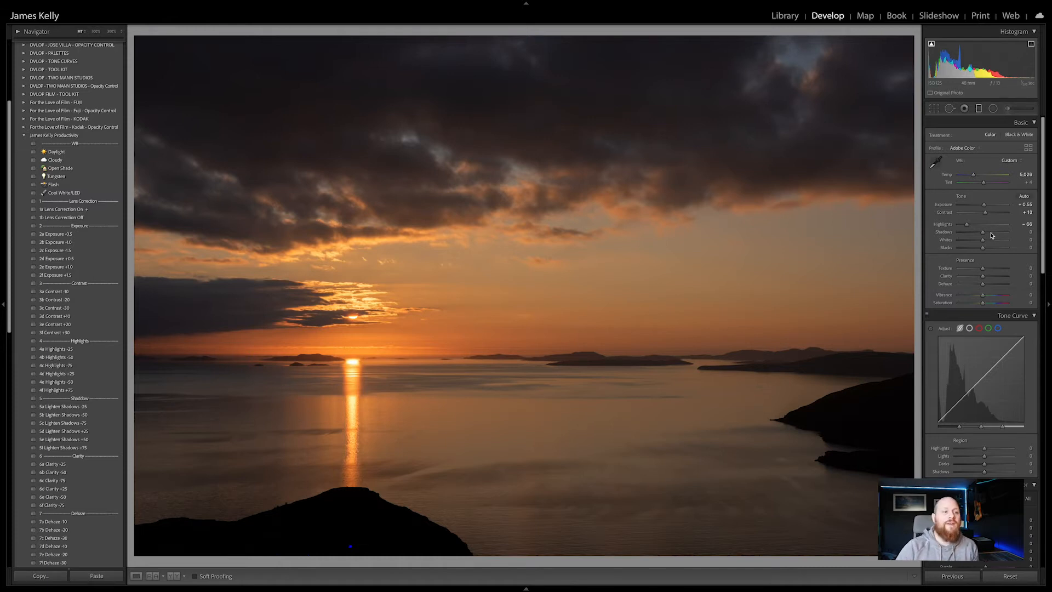
drag(983, 235, 1007, 237)
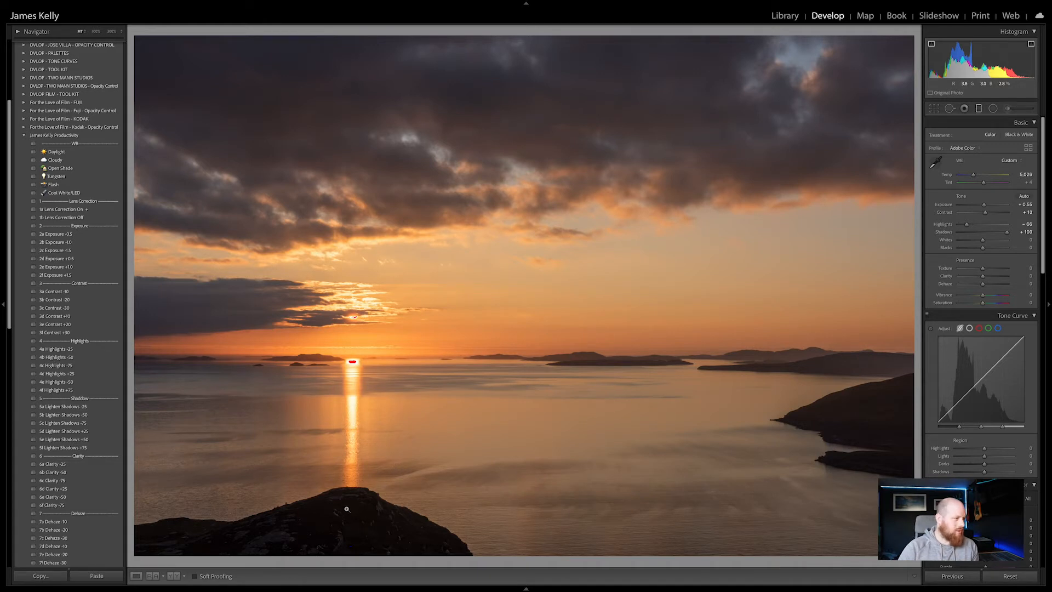
drag(967, 227, 963, 228)
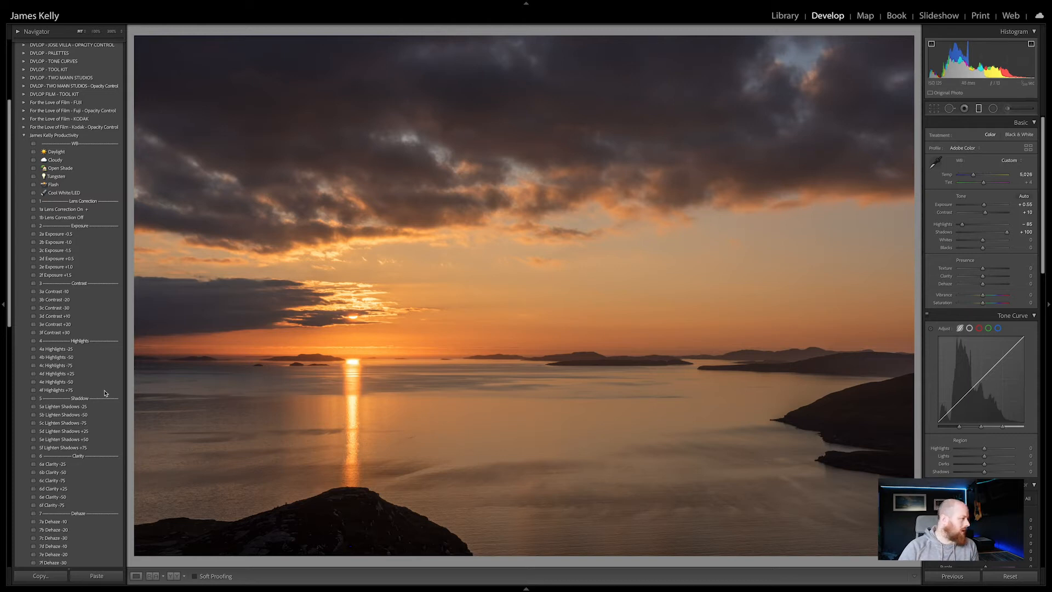
- Set the whites to -2 and the blacks to +33
scroll(75, 350, down, 3)
scroll(75, 350, down, 5)
drag(989, 243, 983, 249)
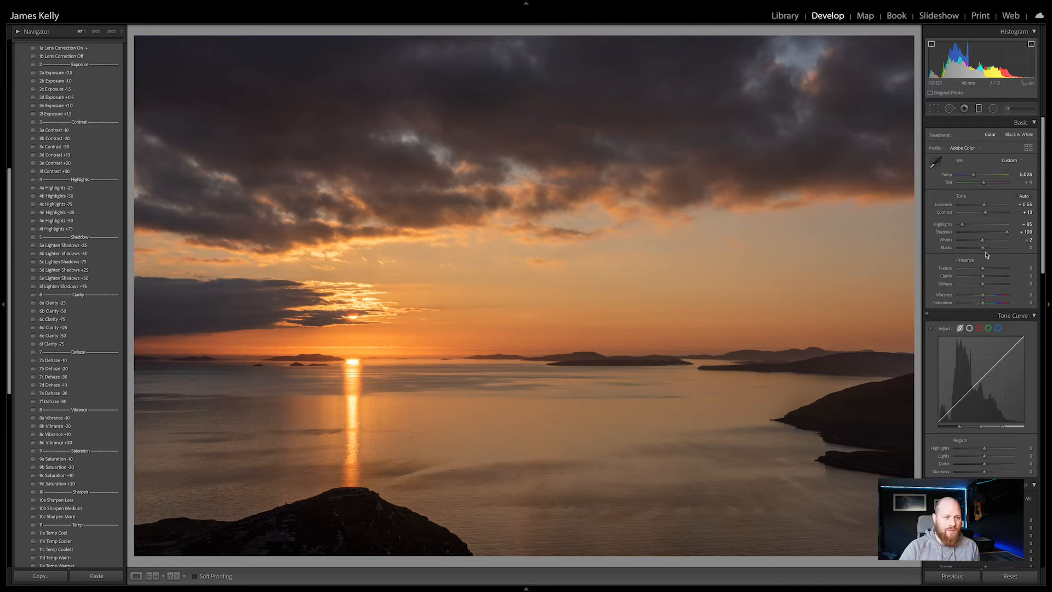
mouse_move(984, 251)
mouse_down()
mouse_move(957, 257)
mouse_move(989, 258)
mouse_up()
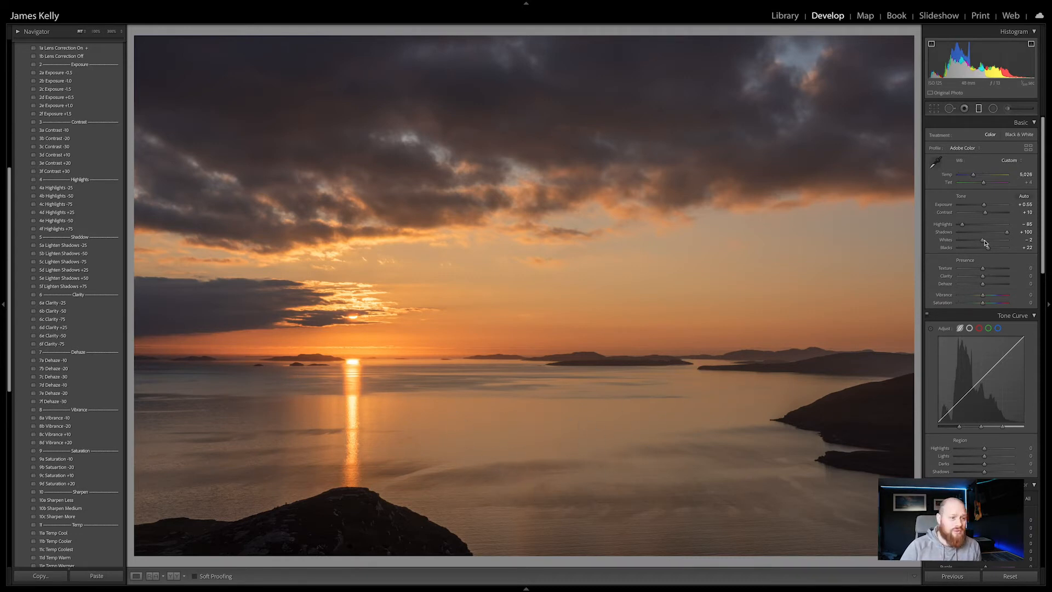
drag(990, 250, 991, 251)
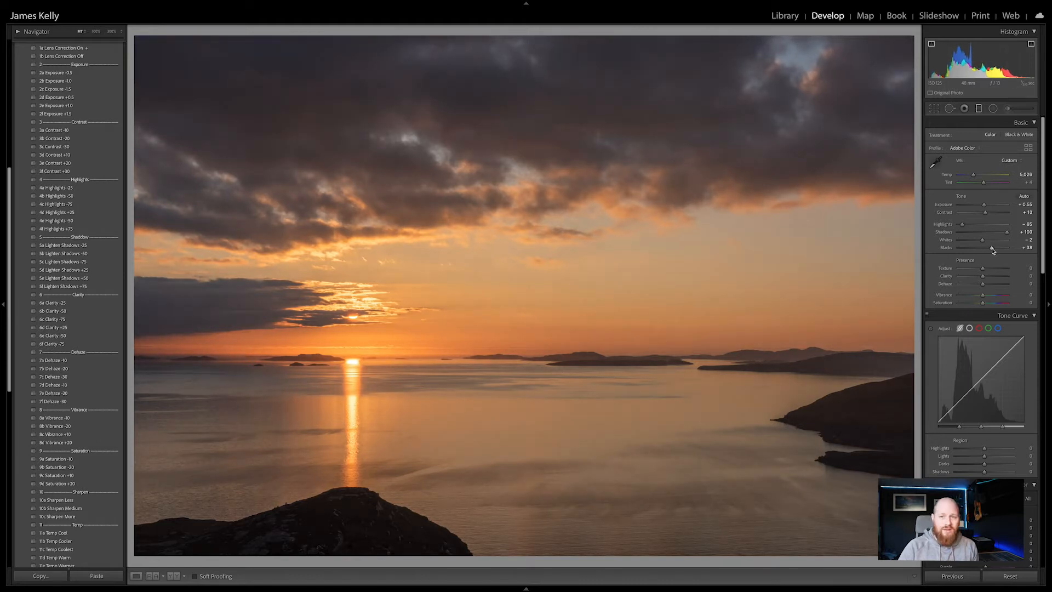
drag(993, 250, 993, 251)
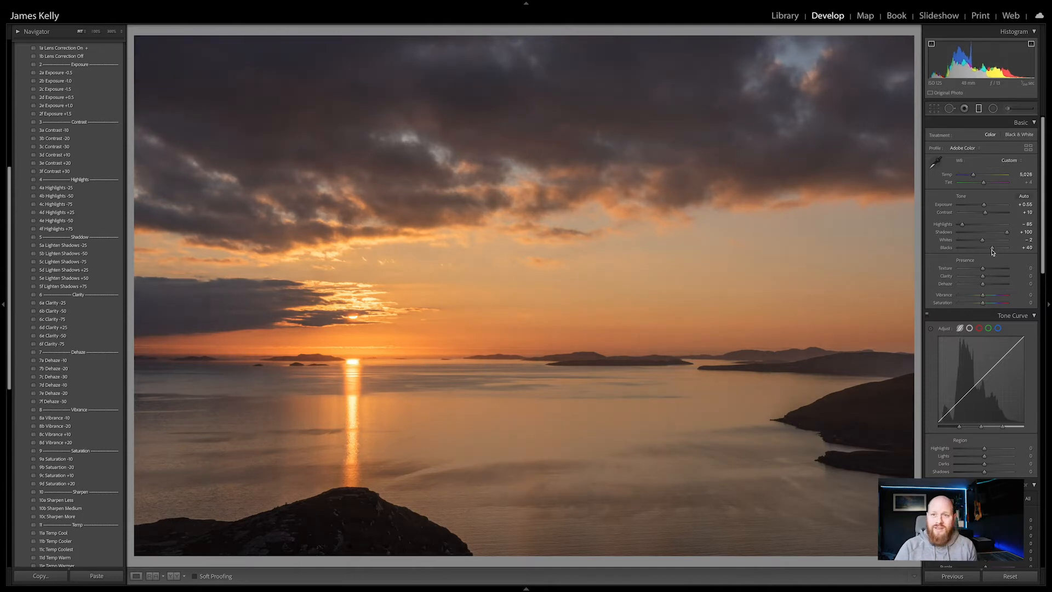
drag(993, 251, 989, 254)
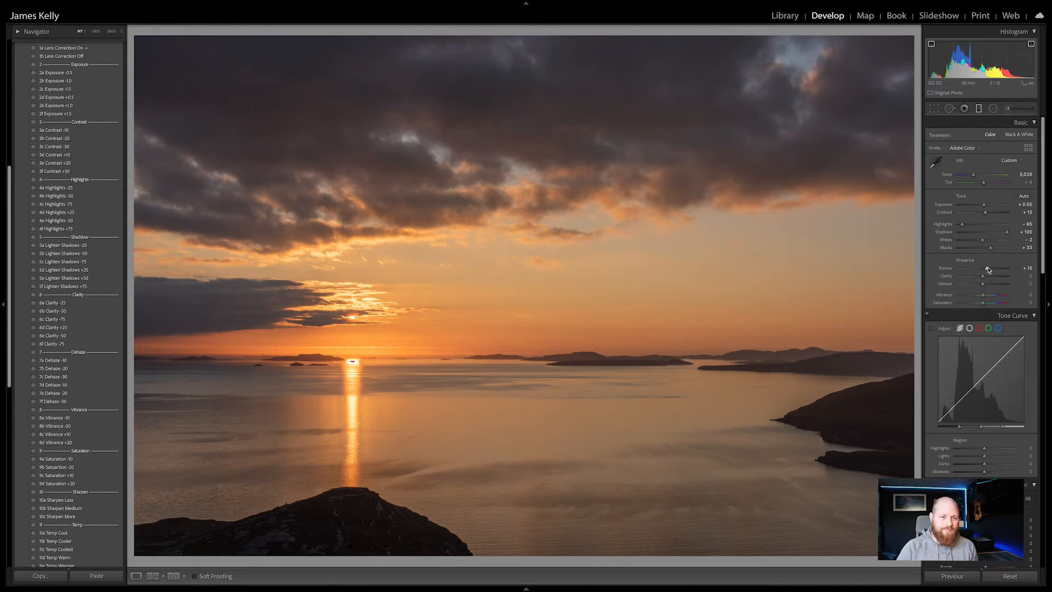
- Set the presence values to texture +16, clarity +28, vibrance +32 and saturation -5
drag(985, 279, 993, 284)
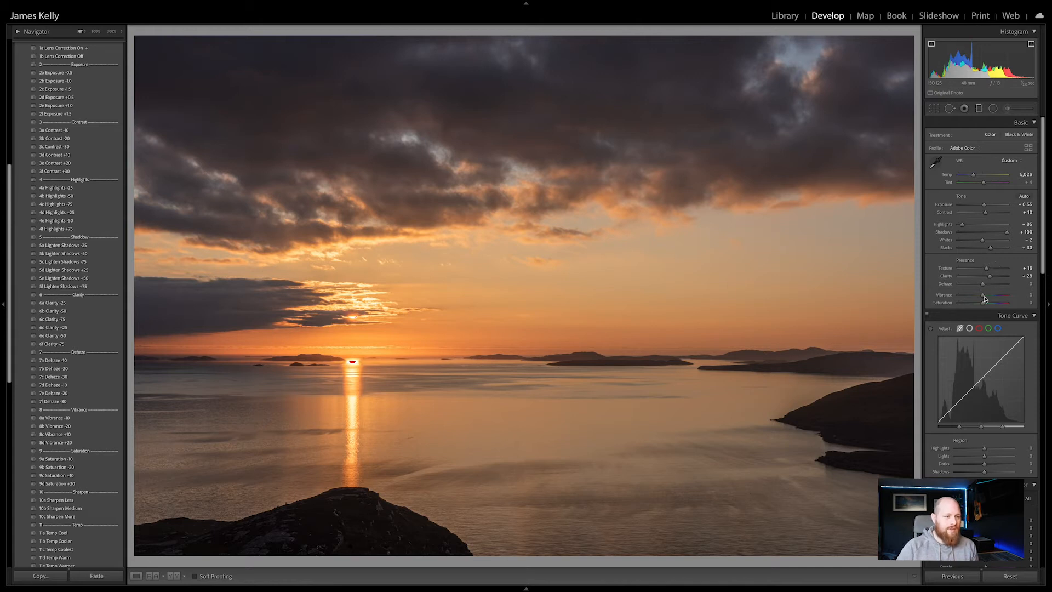
mouse_move(984, 299)
mouse_down()
mouse_move(982, 308)
mouse_move(990, 298)
mouse_up()
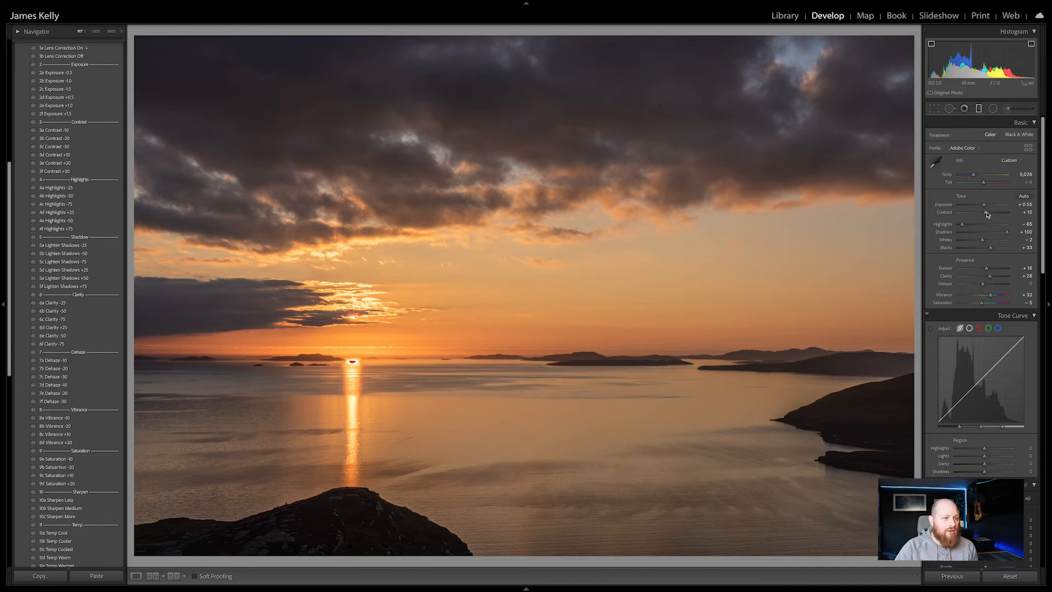
- Refine the tone with contrast at +13, whites at -25 and highlights at -89
drag(986, 214, 988, 215)
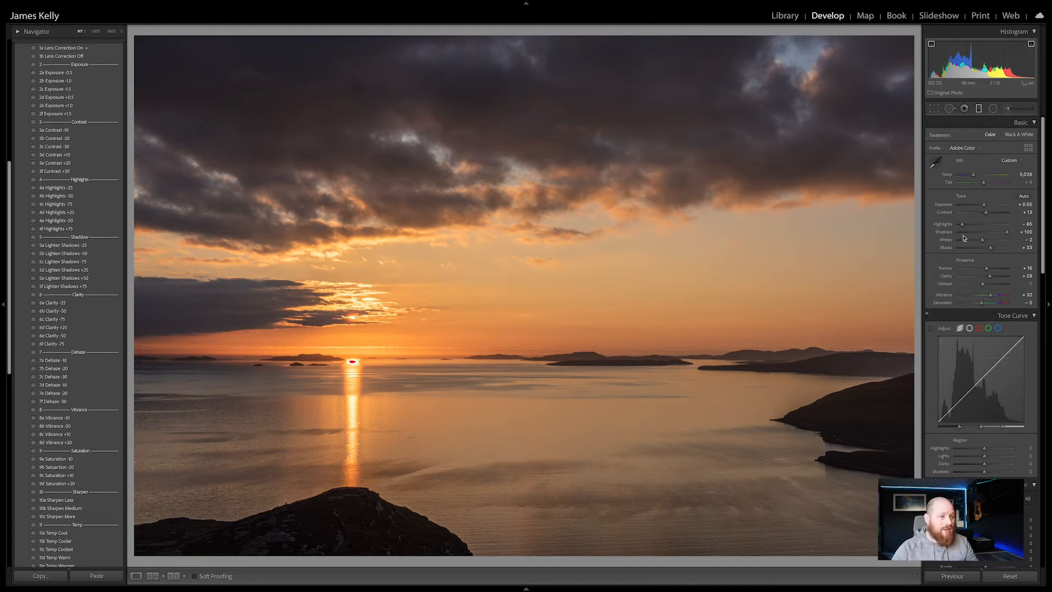
drag(984, 243, 961, 227)
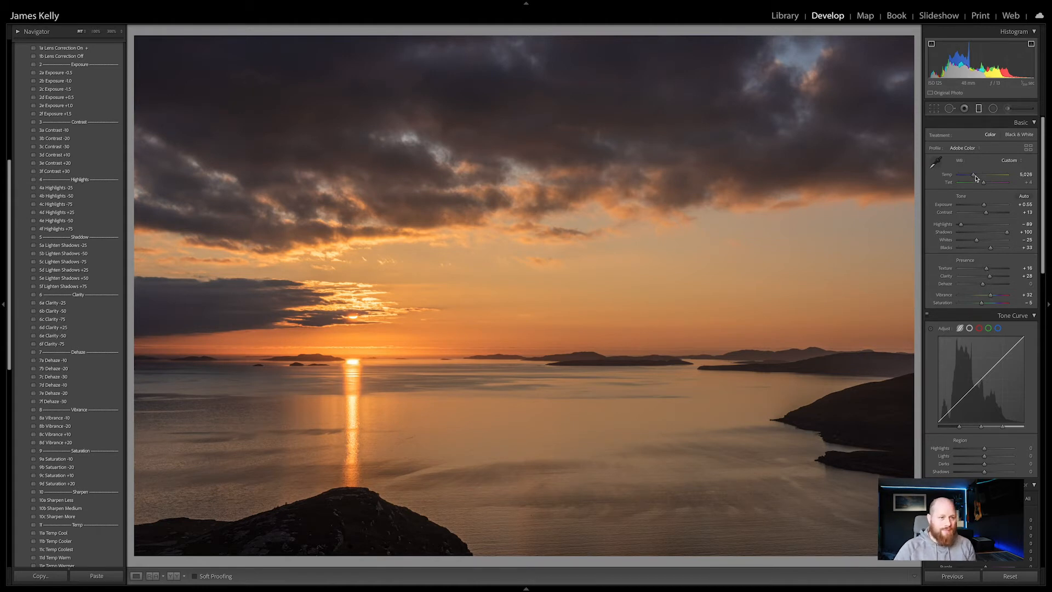
- Change the profile to Adobe Landscape and reduce vibrance to +19 and saturation to -9
click(972, 149)
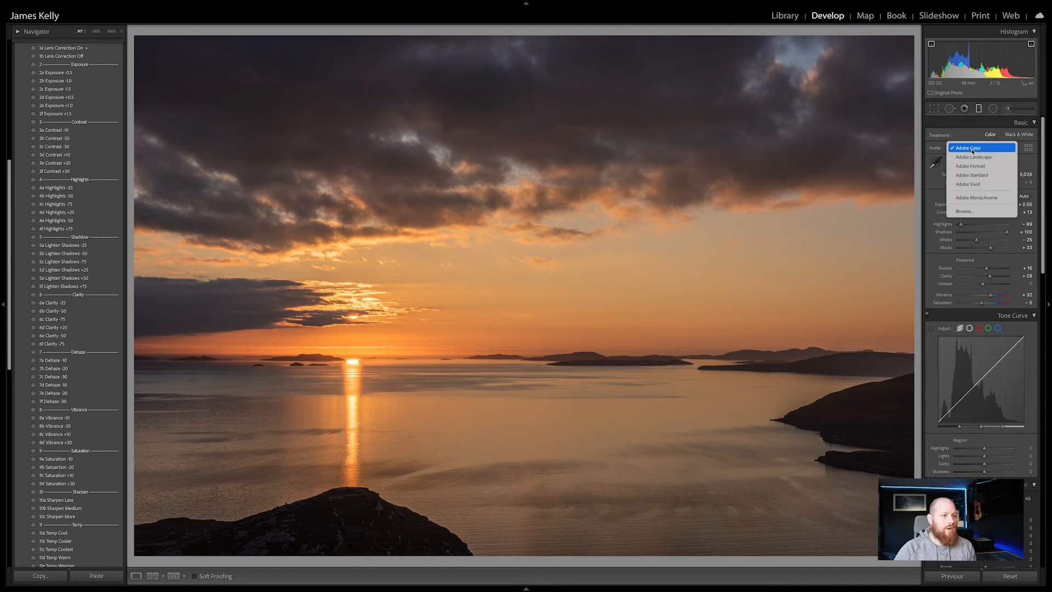
click(986, 158)
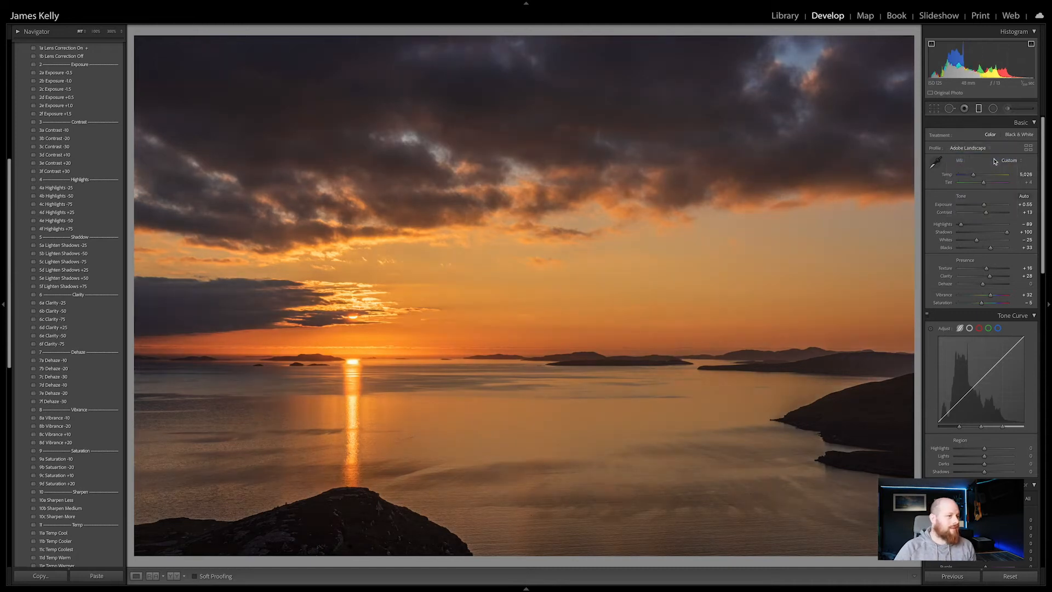
mouse_move(988, 296)
mouse_down()
mouse_move(981, 304)
mouse_move(988, 297)
mouse_up()
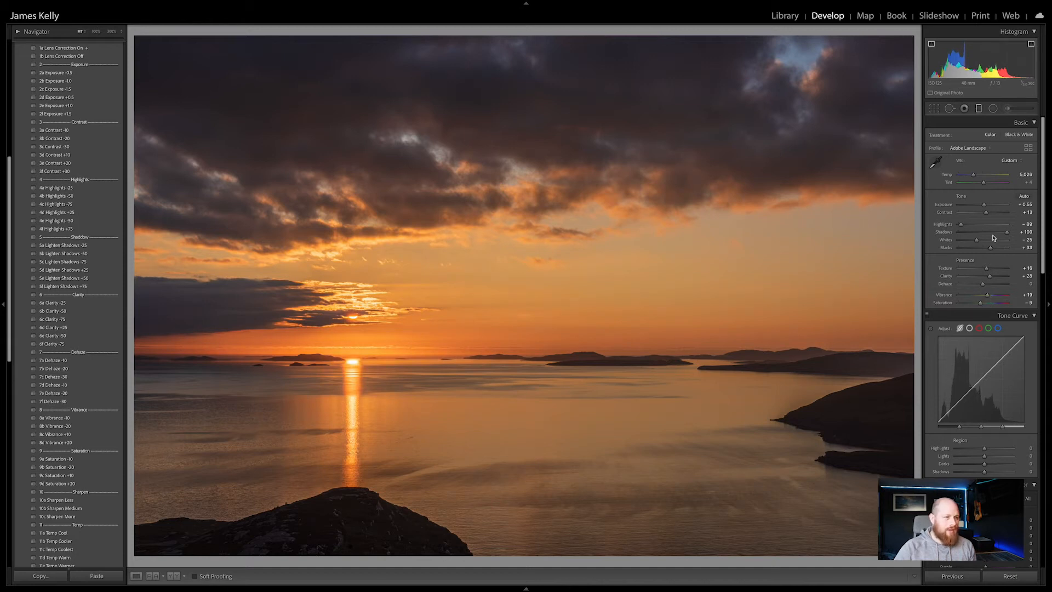
- Raise the blacks to +45 and cool the white balance temperature to 4,770
drag(992, 248, 997, 251)
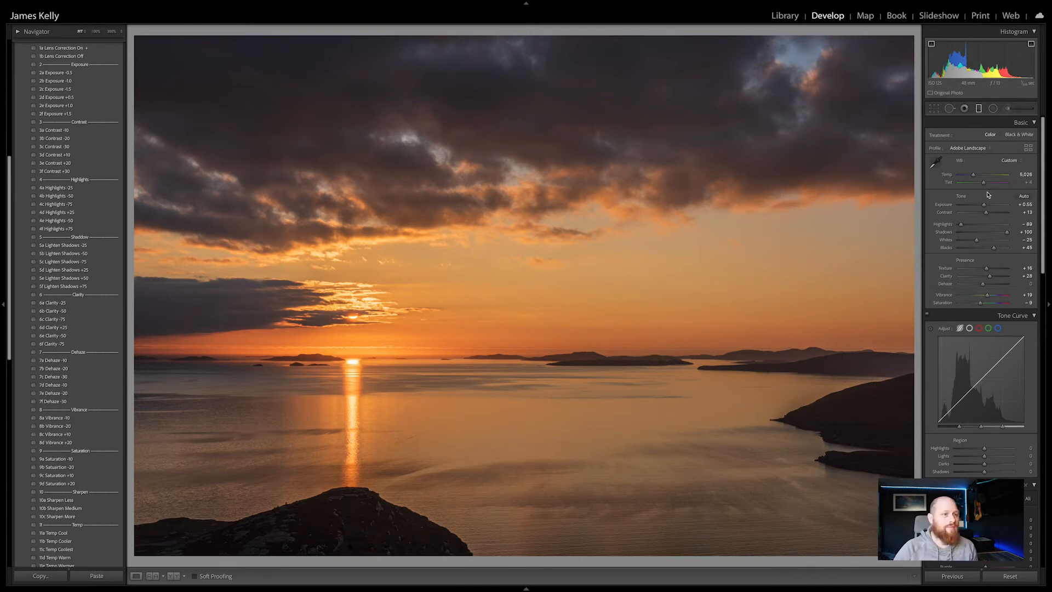
drag(975, 177, 973, 178)
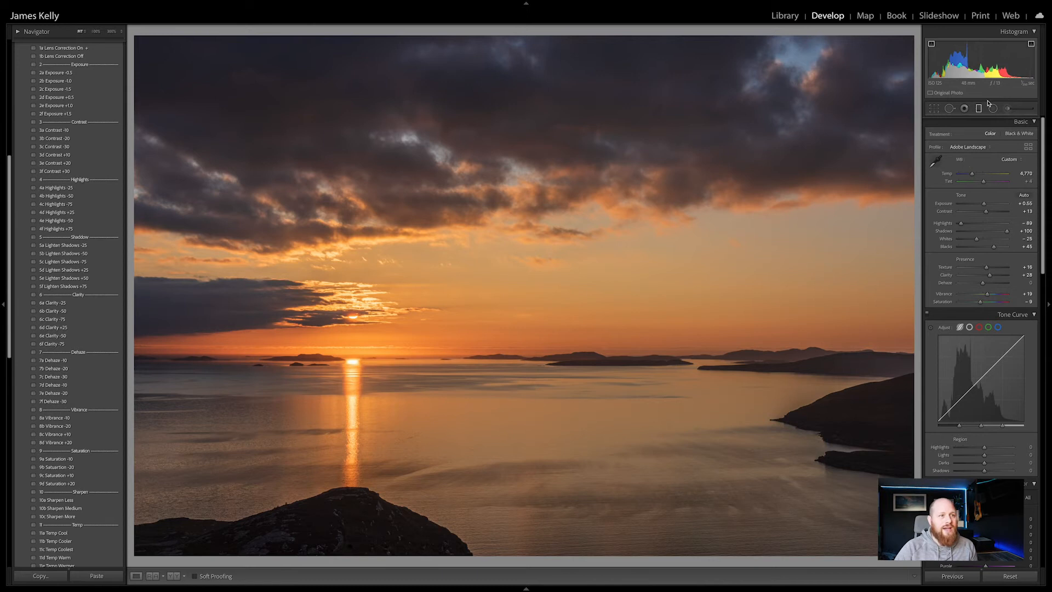
- Draw a graduated filter over the sea, reaching from the lower water up to the horizon
key(m)
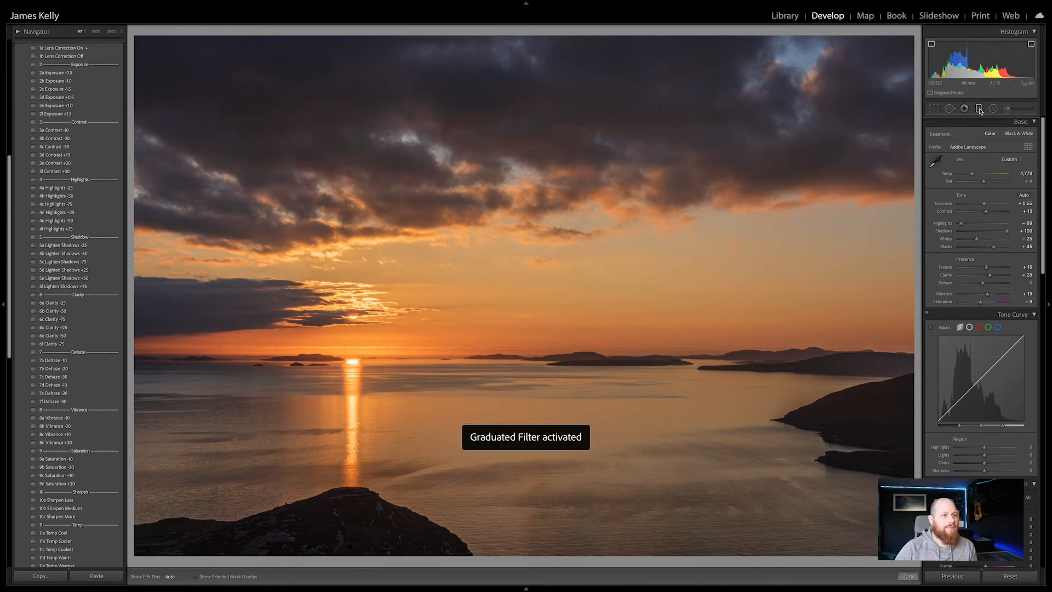
key(m)
key(m)
drag(538, 42, 542, 470)
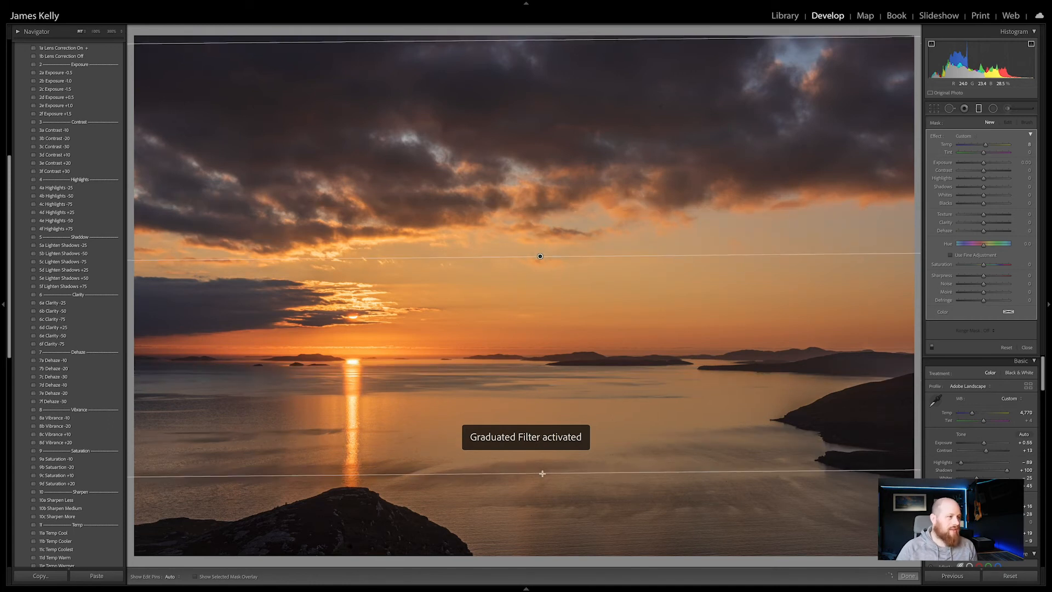
drag(544, 39, 580, 349)
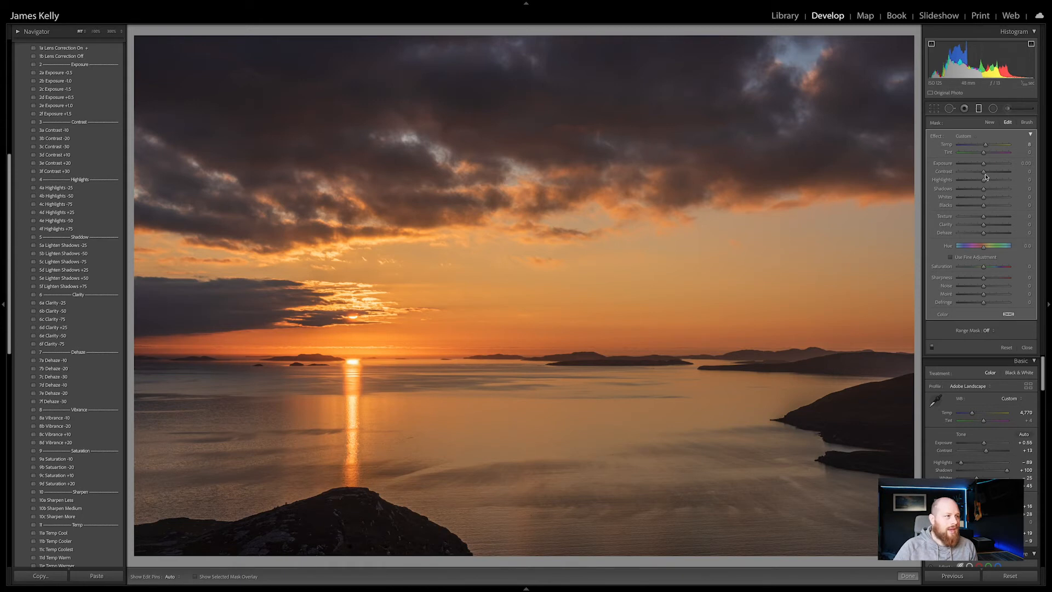
- Set the sea filter to exposure 0.09, contrast 17, shadows 27 and blacks -6, with slight texture and clarity boosts
drag(985, 173, 992, 189)
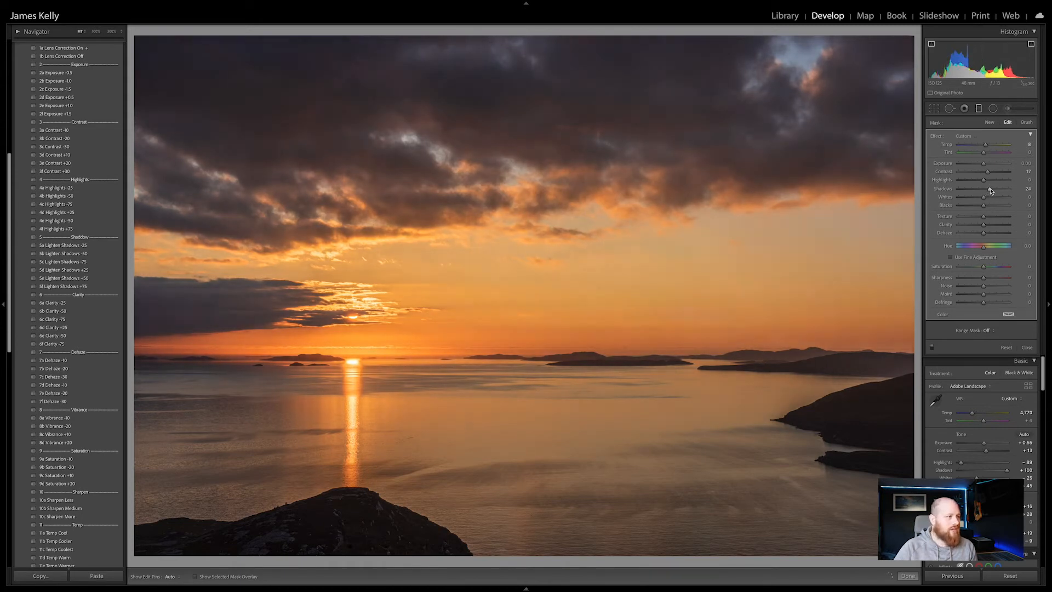
drag(984, 225, 982, 211)
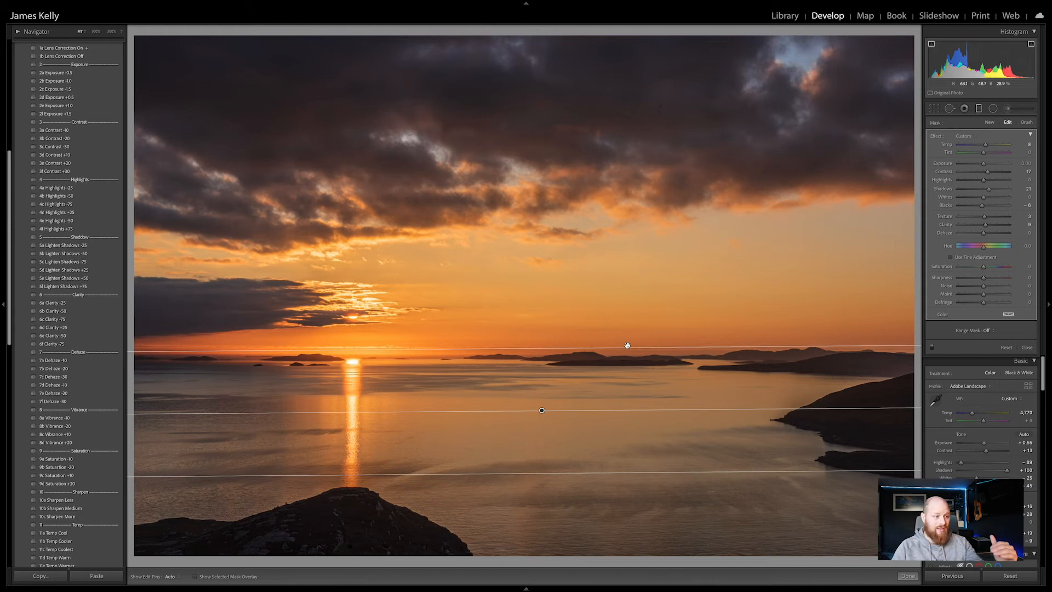
drag(989, 188, 993, 192)
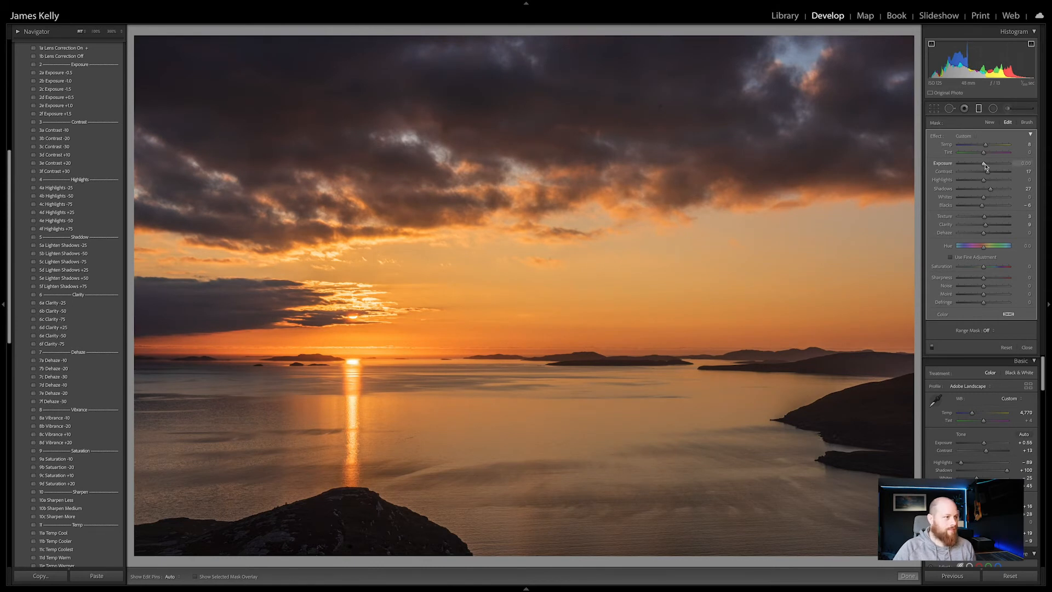
drag(985, 166, 986, 167)
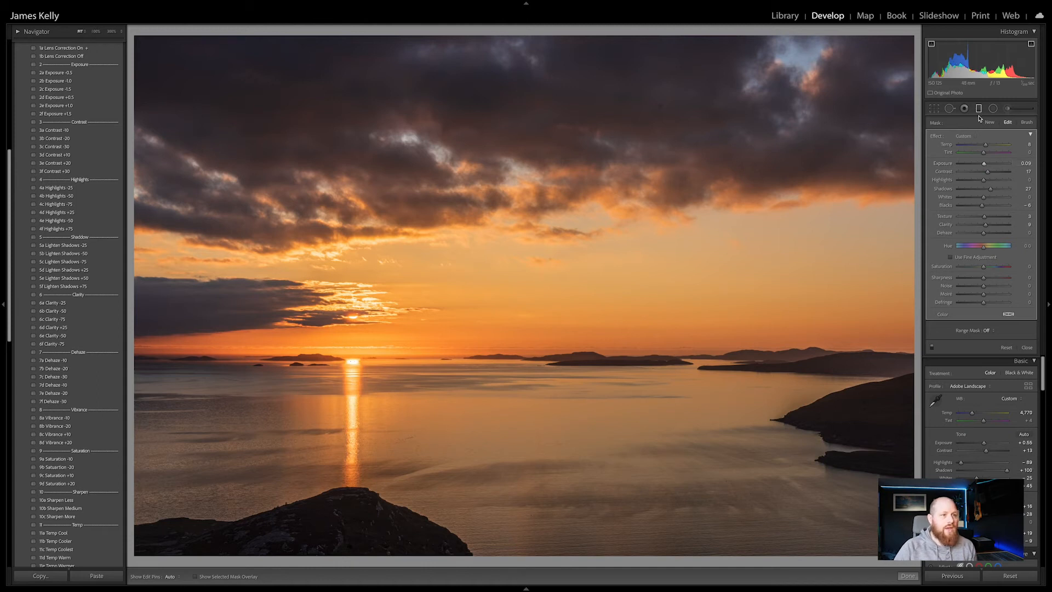
- Heal the four dust spots in the sky with Spot Removal, using Visualize Spots to locate them
click(950, 109)
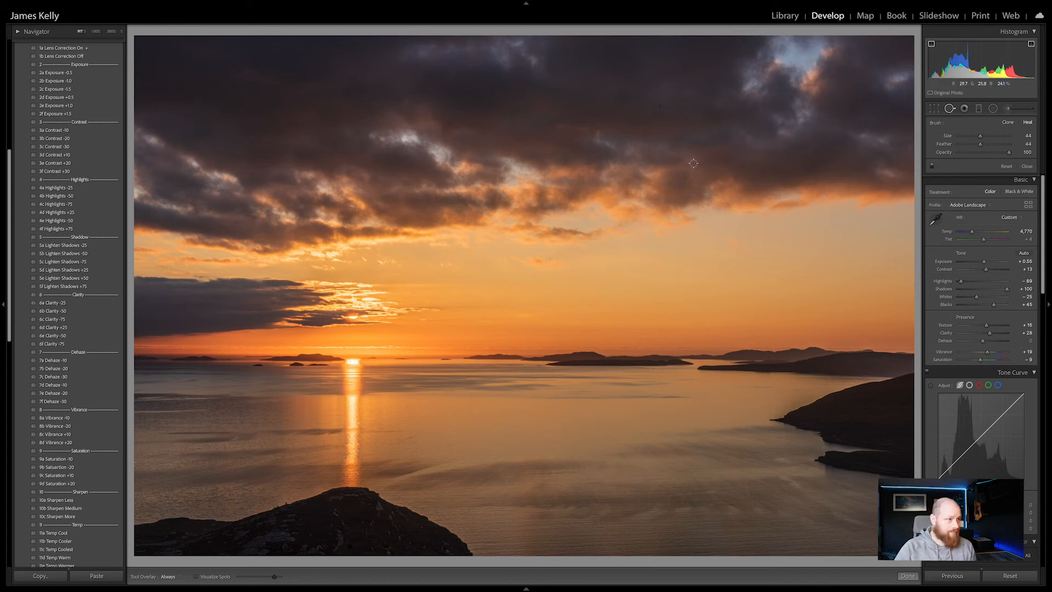
key(Tab)
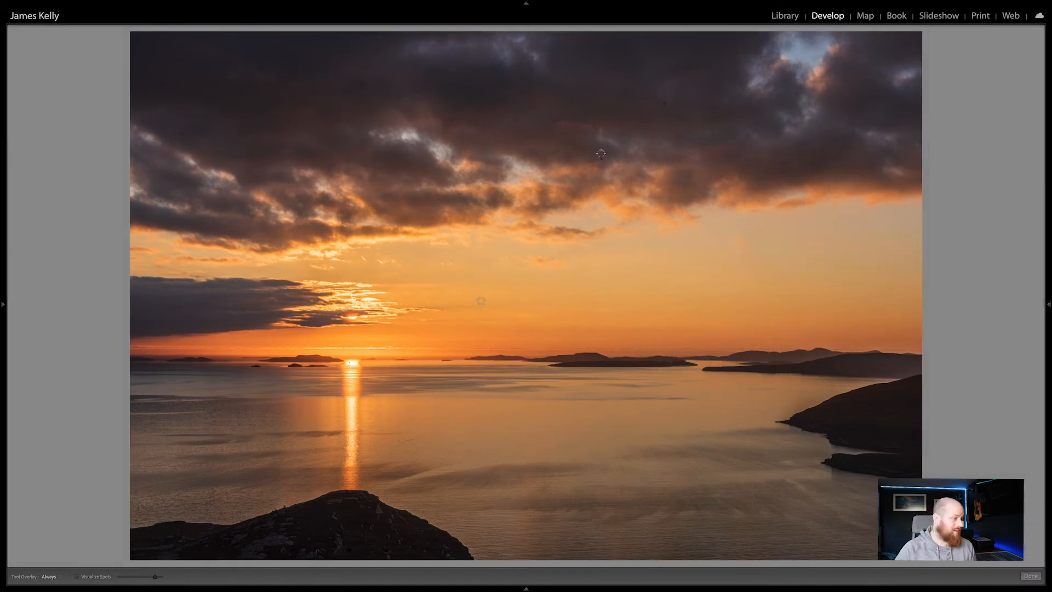
click(77, 577)
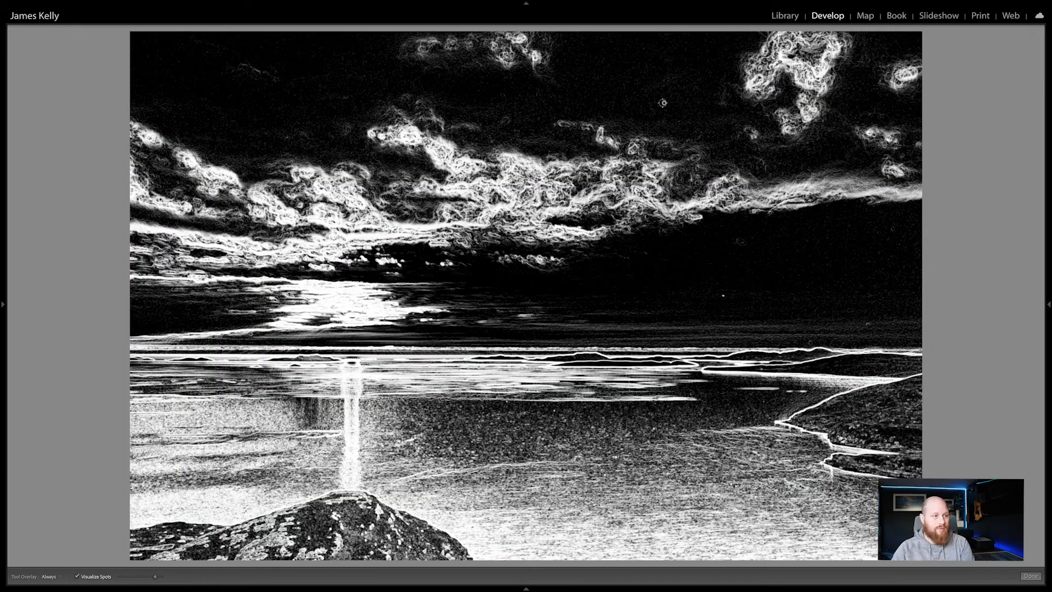
click(663, 102)
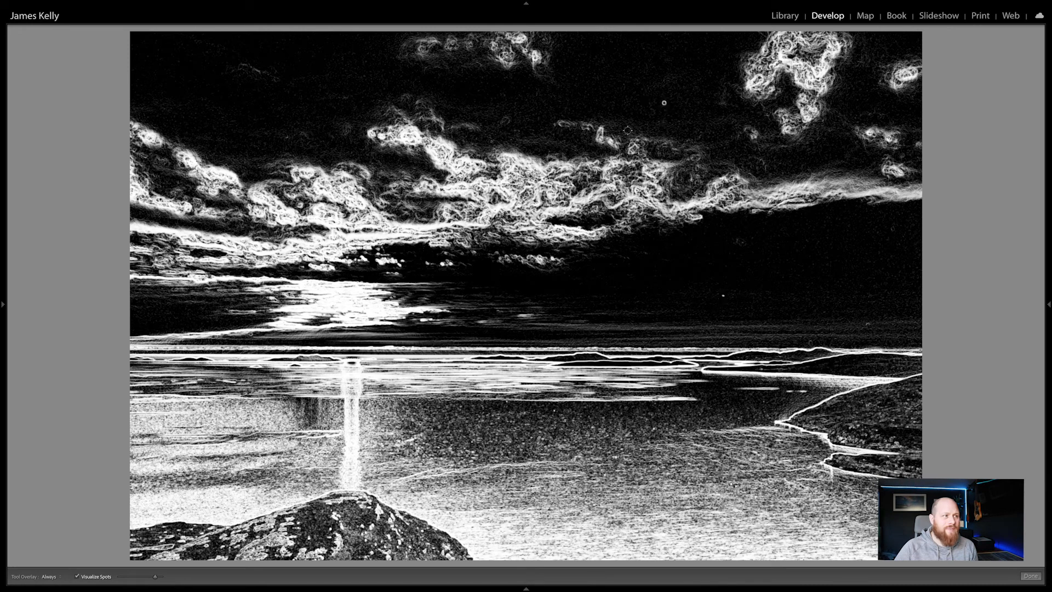
click(723, 296)
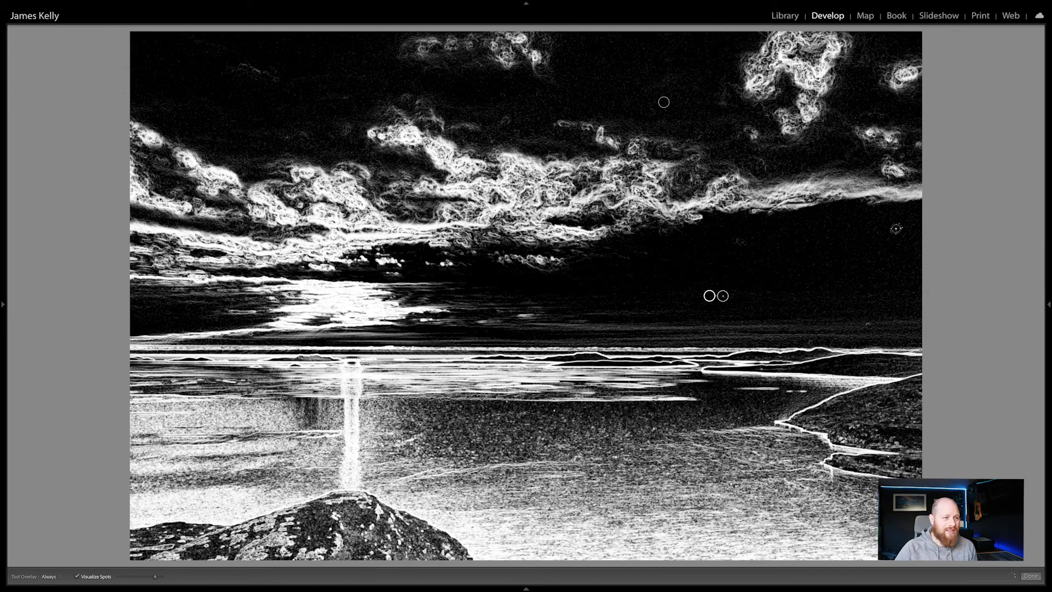
click(865, 323)
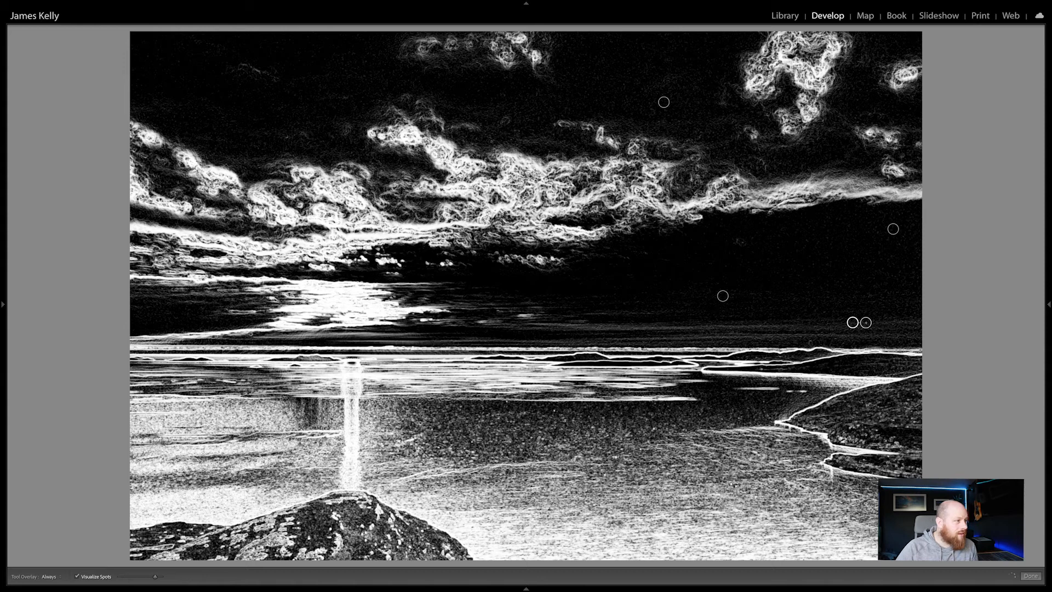
click(86, 577)
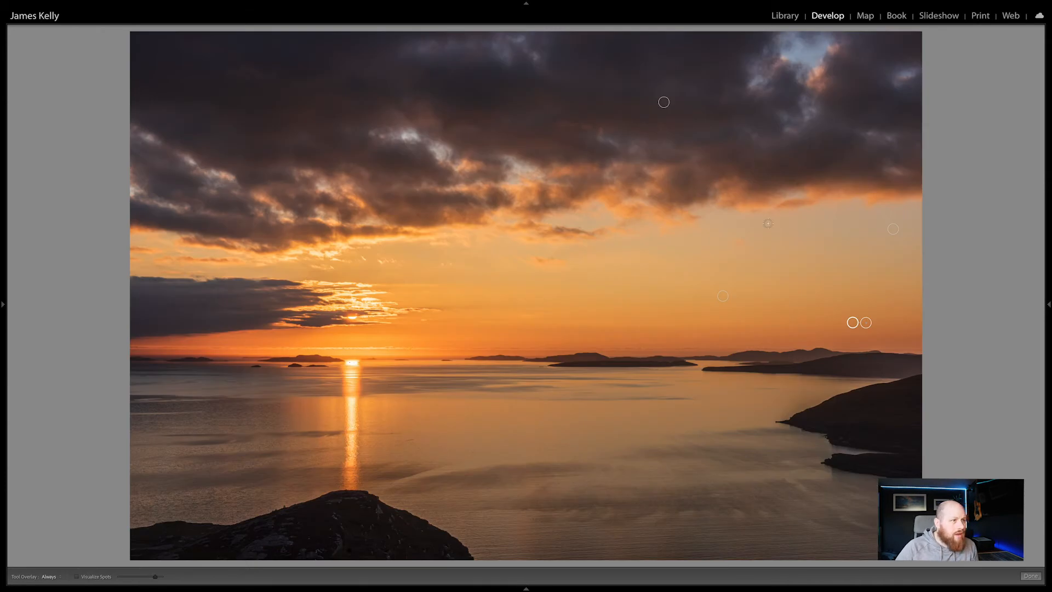
- Heal the remaining dust spots in the dark clouds and close the Spot Removal tool
click(755, 130)
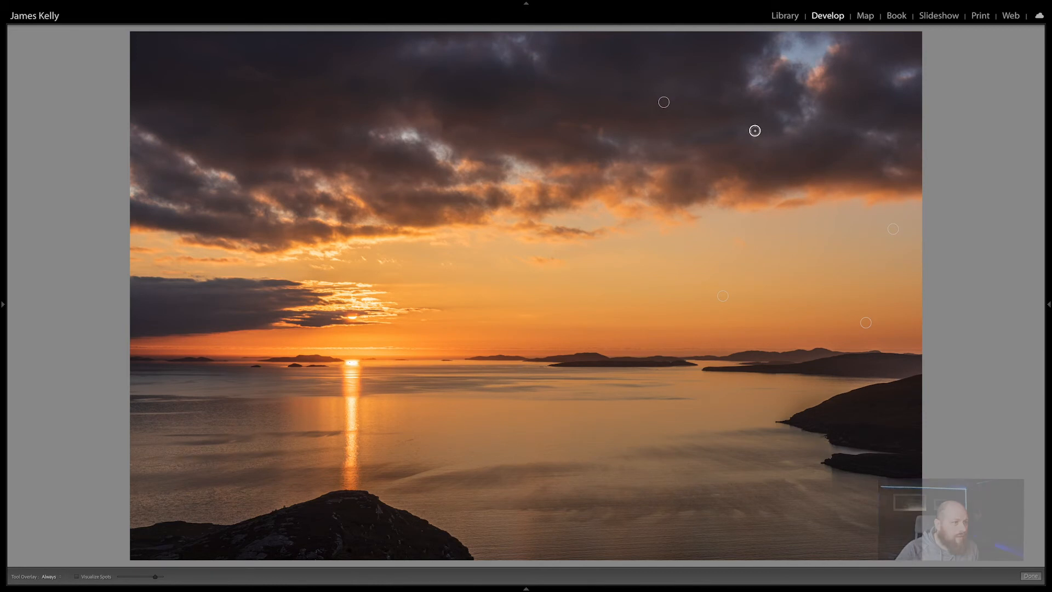
click(891, 117)
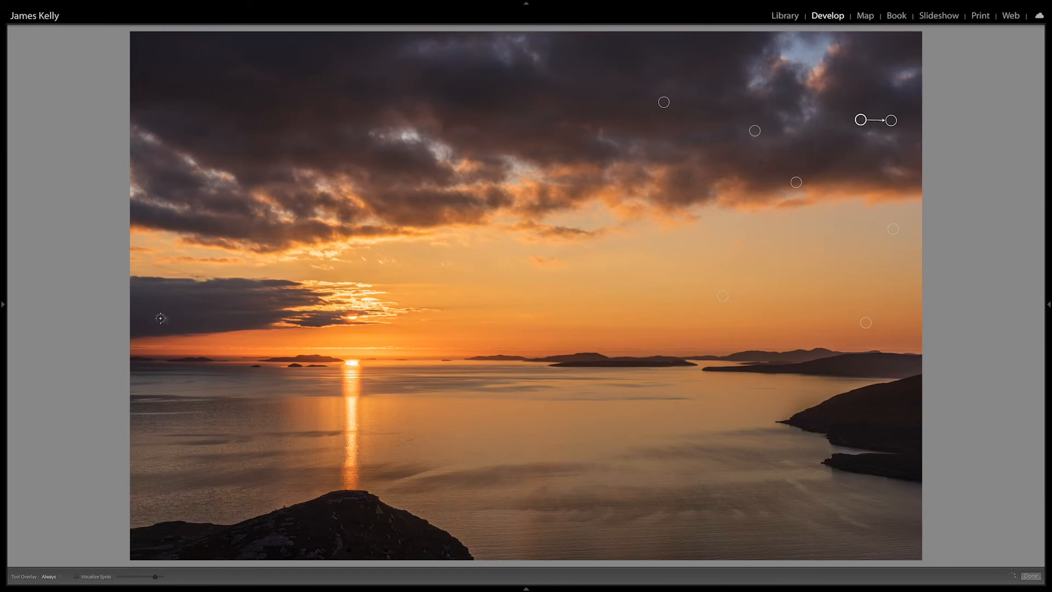
key(a)
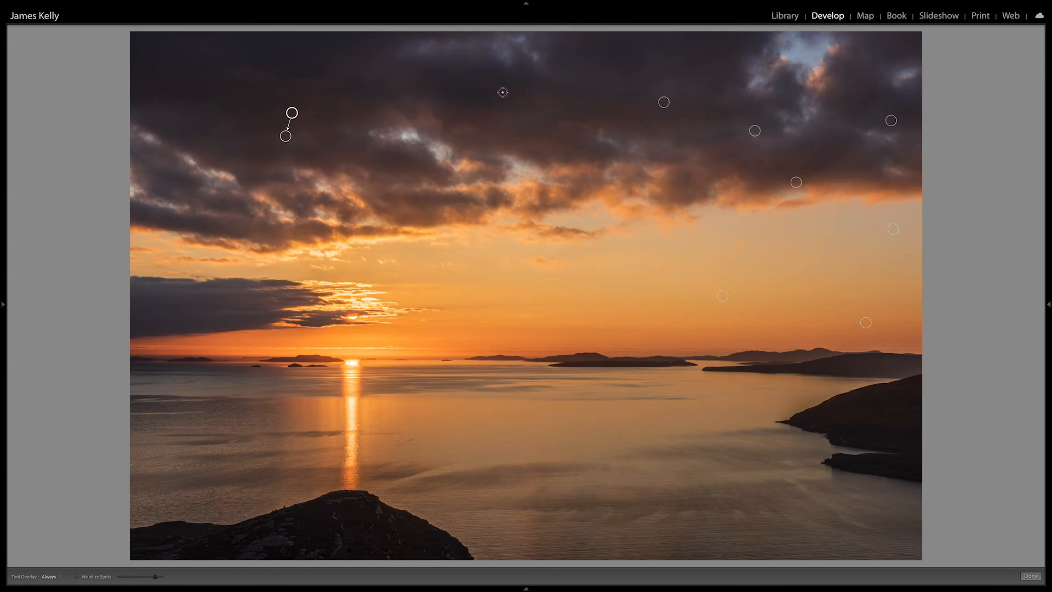
click(502, 93)
key(Tab)
key(q)
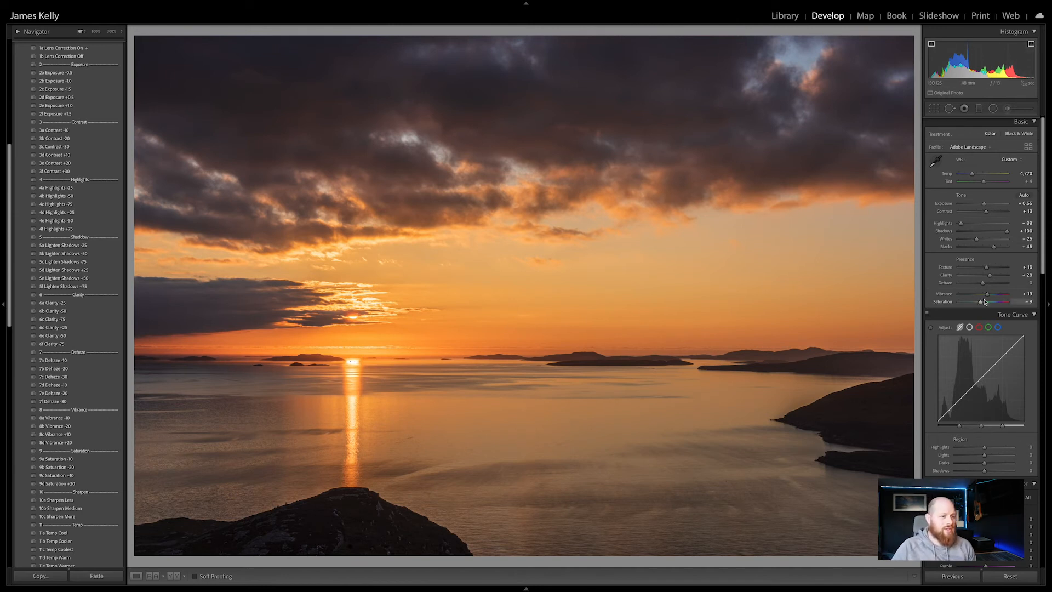
- Reduce the overall saturation to -11 and the vibrance to +17
drag(981, 304, 980, 303)
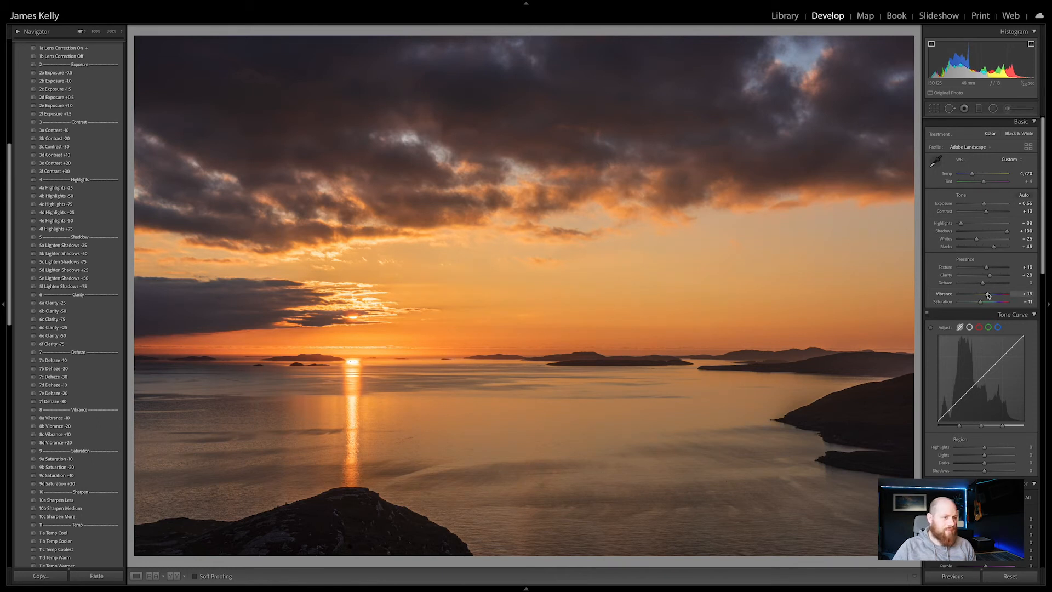
- Raise the orange saturation to +12 in the HSL adjustments
scroll(982, 329, down, 5)
scroll(982, 329, down, 3)
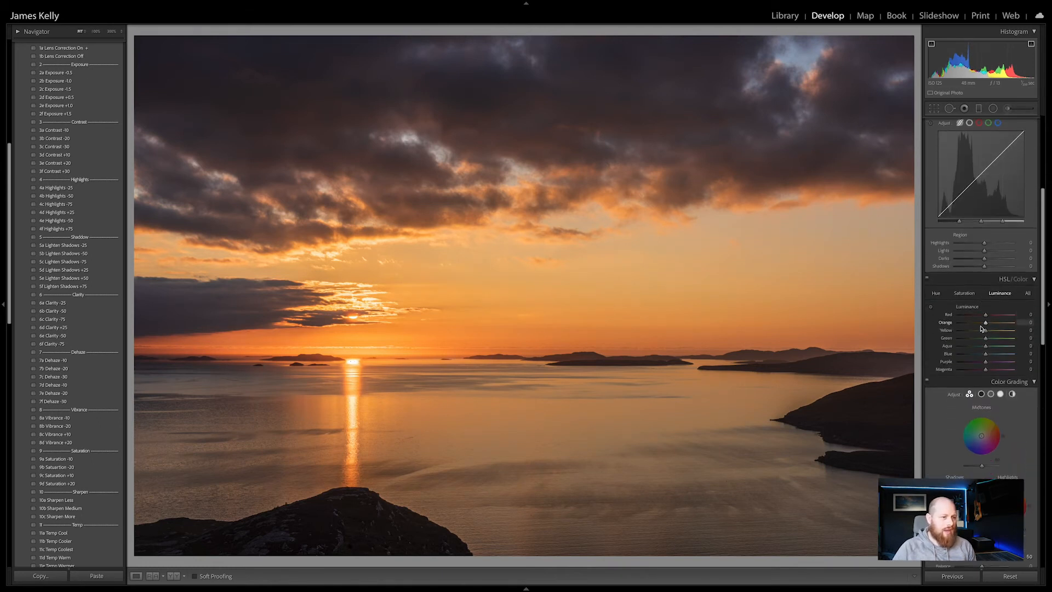
click(937, 247)
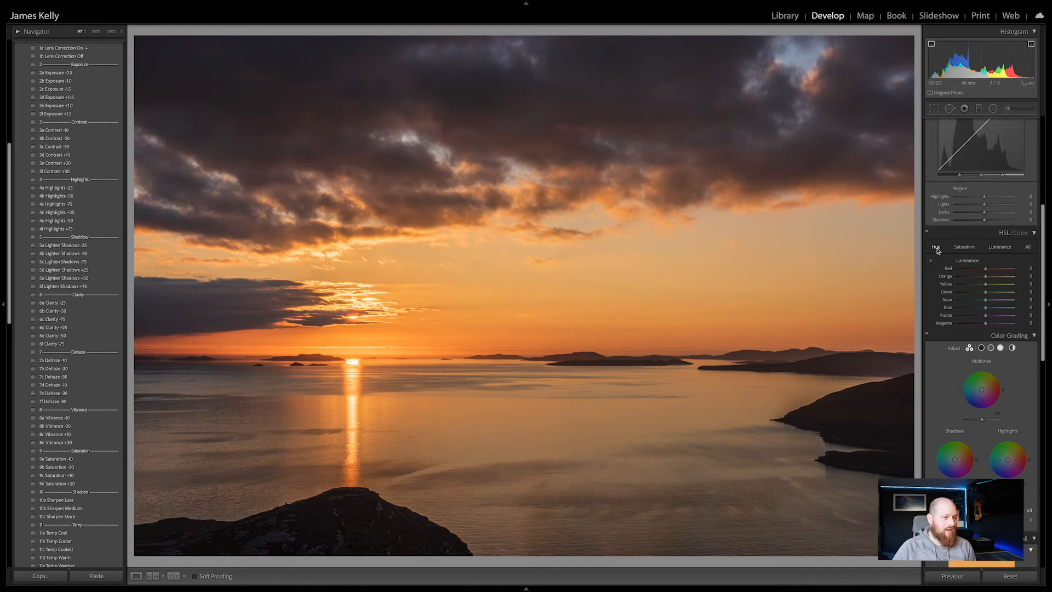
click(966, 247)
click(1000, 247)
click(931, 261)
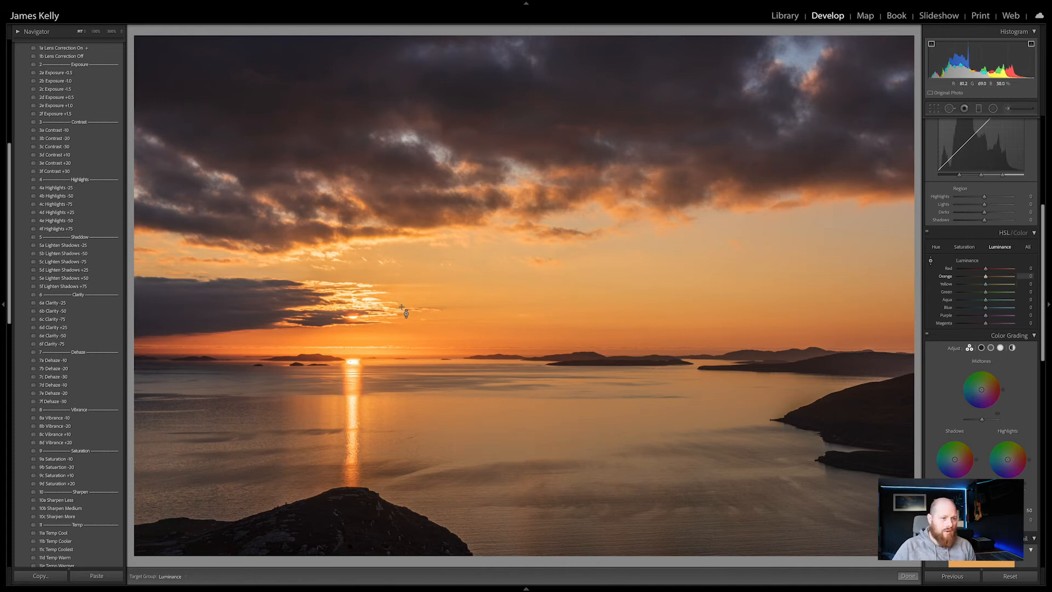
mouse_move(987, 280)
mouse_down()
mouse_move(996, 279)
mouse_move(988, 280)
mouse_up()
key(ctrl+alt+shift+s)
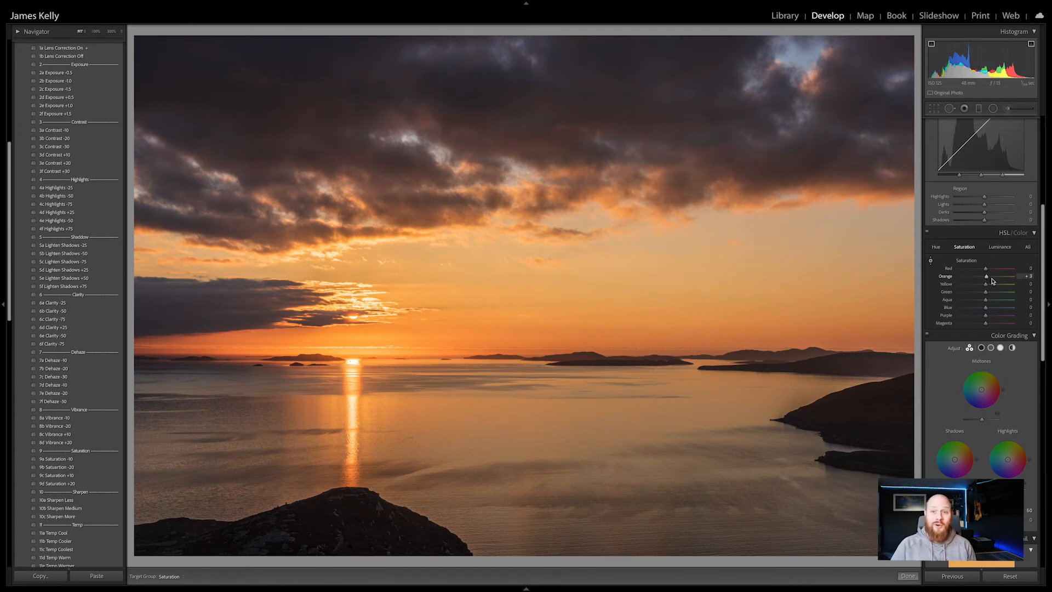
drag(987, 277, 989, 280)
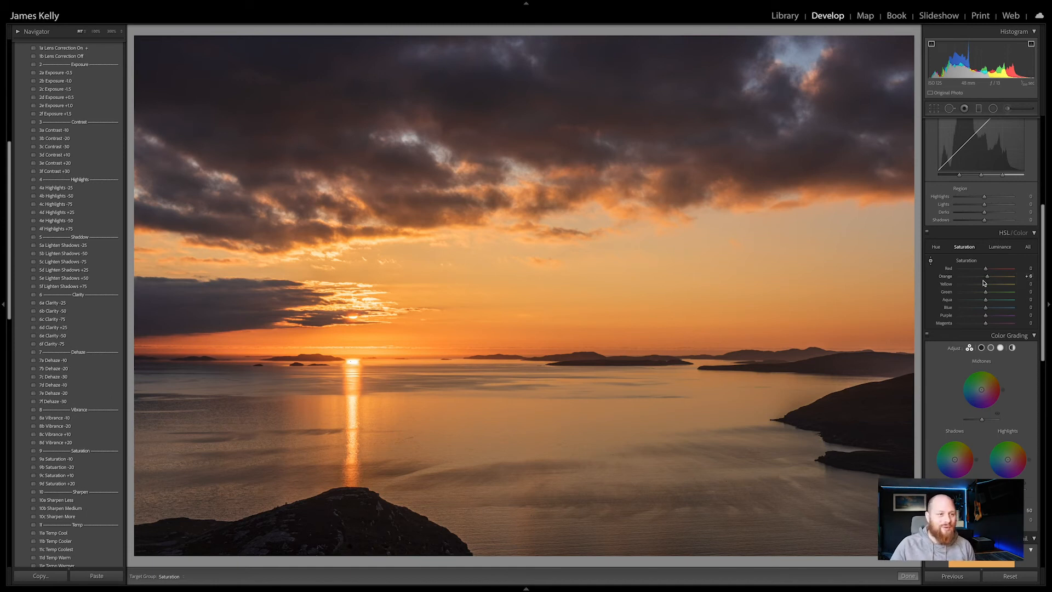
drag(987, 278, 990, 278)
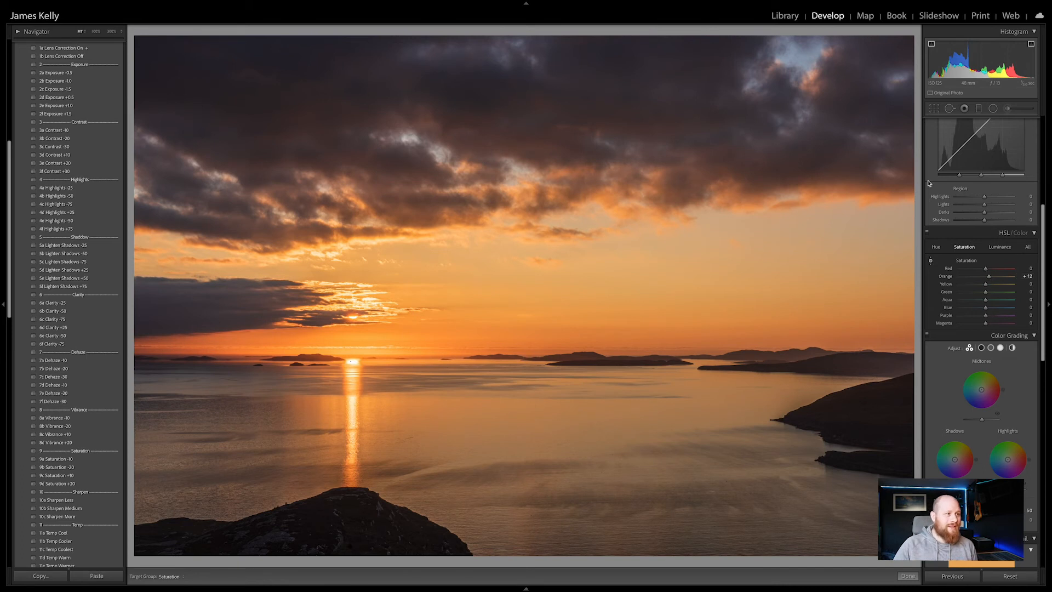
- Raise the overall exposure to +0.60 and fine-tune the vibrance
scroll(1003, 248, up, 1)
scroll(1003, 248, up, 5)
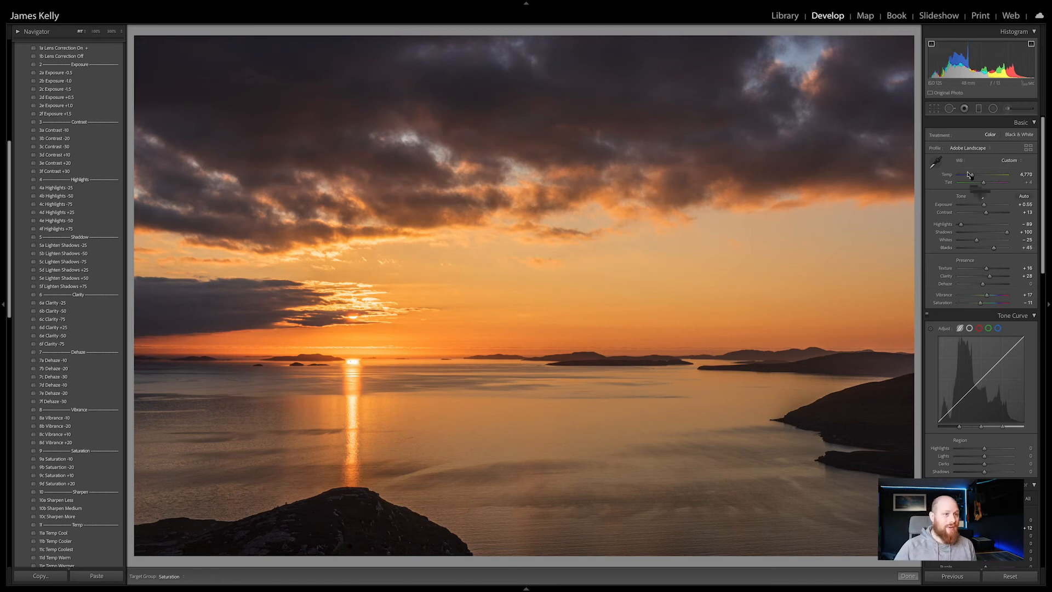
scroll(985, 206, up, 3)
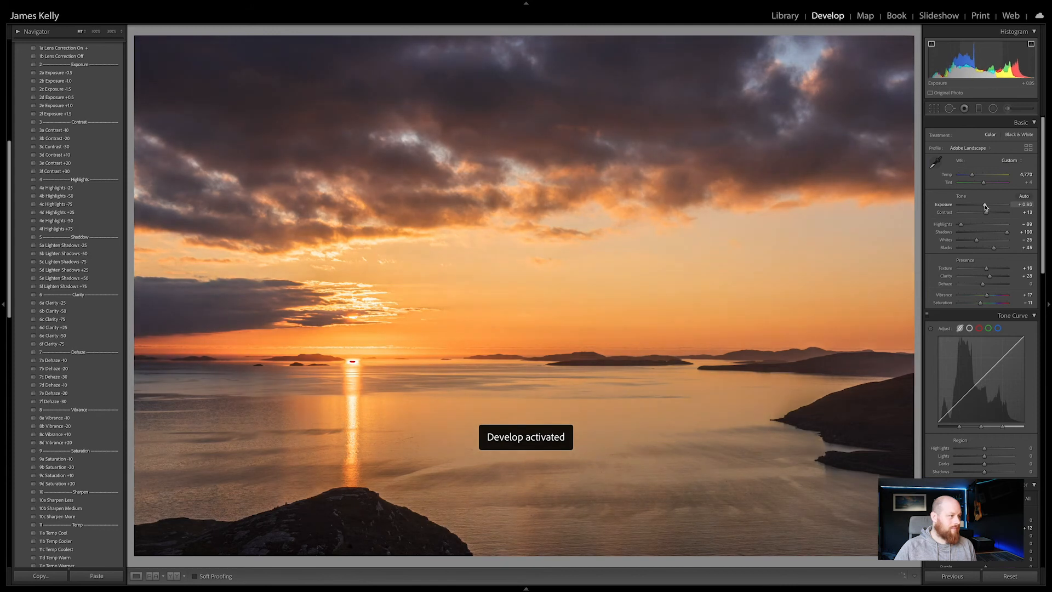
scroll(985, 206, down, 2)
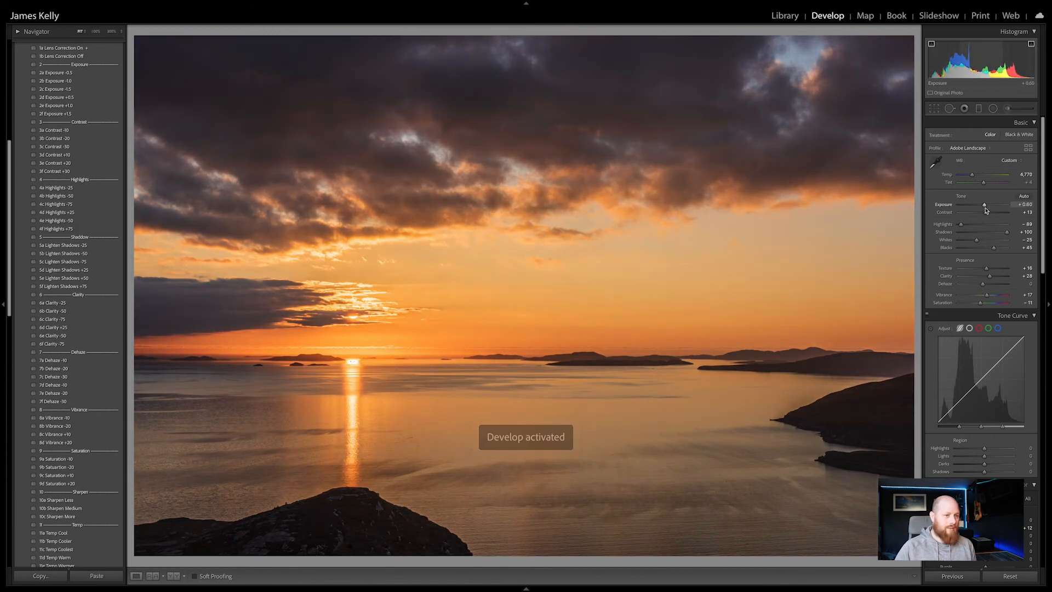
scroll(988, 298, down, 1)
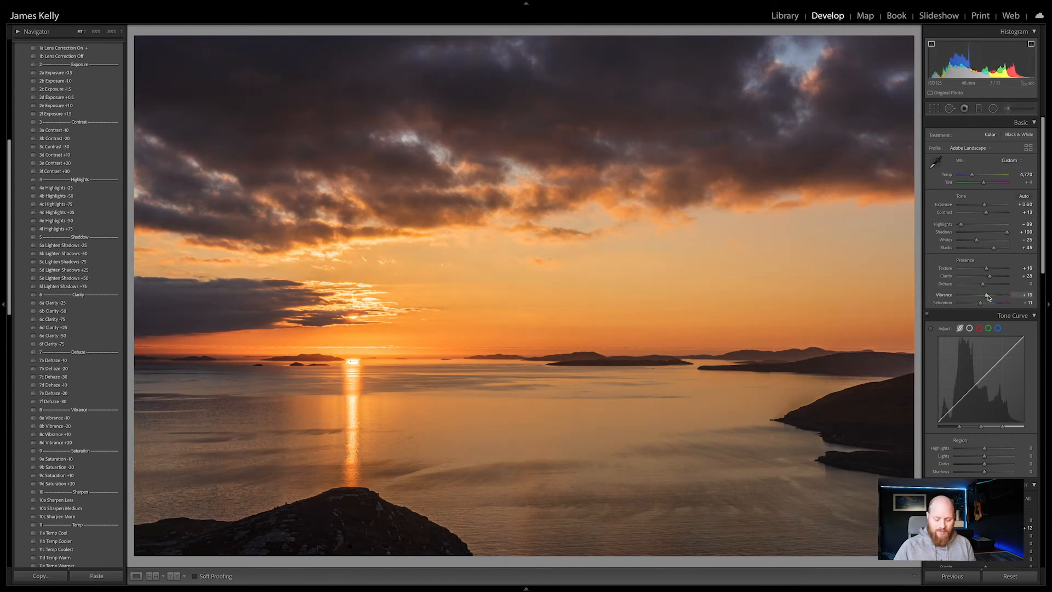
- Compare the unedited and edited photo side by side in a full-width before and after view
key(y)
key(Tab)
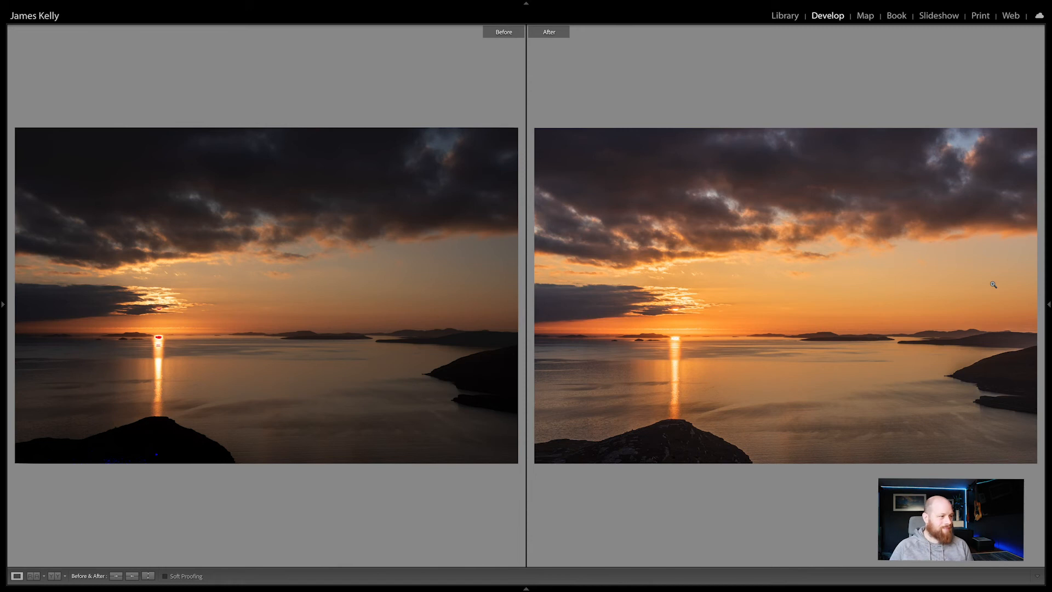
click(1050, 260)
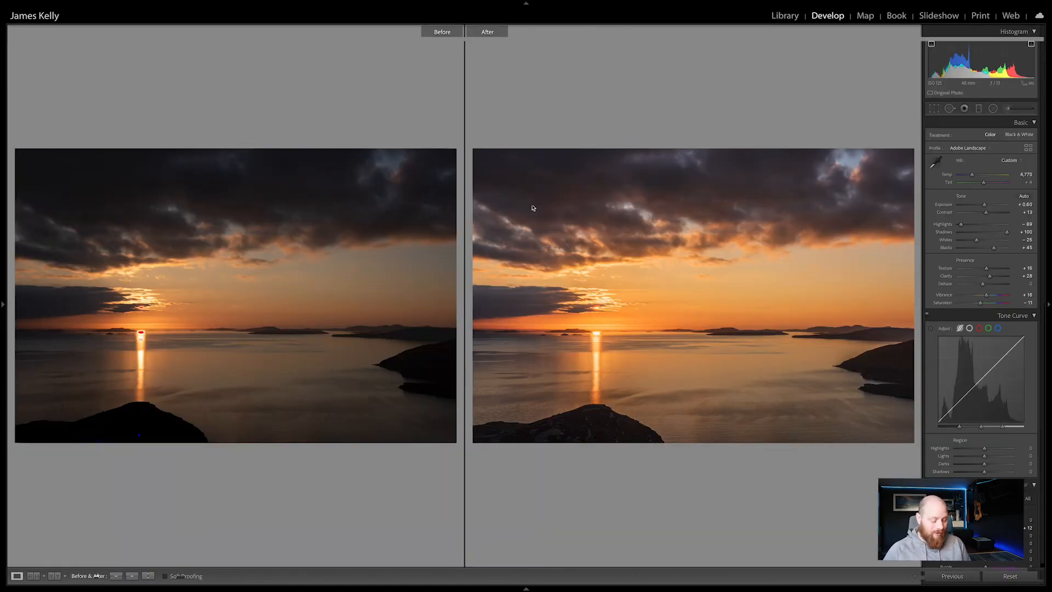
- Show the folder's photos in the Library grid with larger thumbnails and open the black-and-white misty coastline photo
key(g)
key(d)
key(g)
key(d)
key(g)
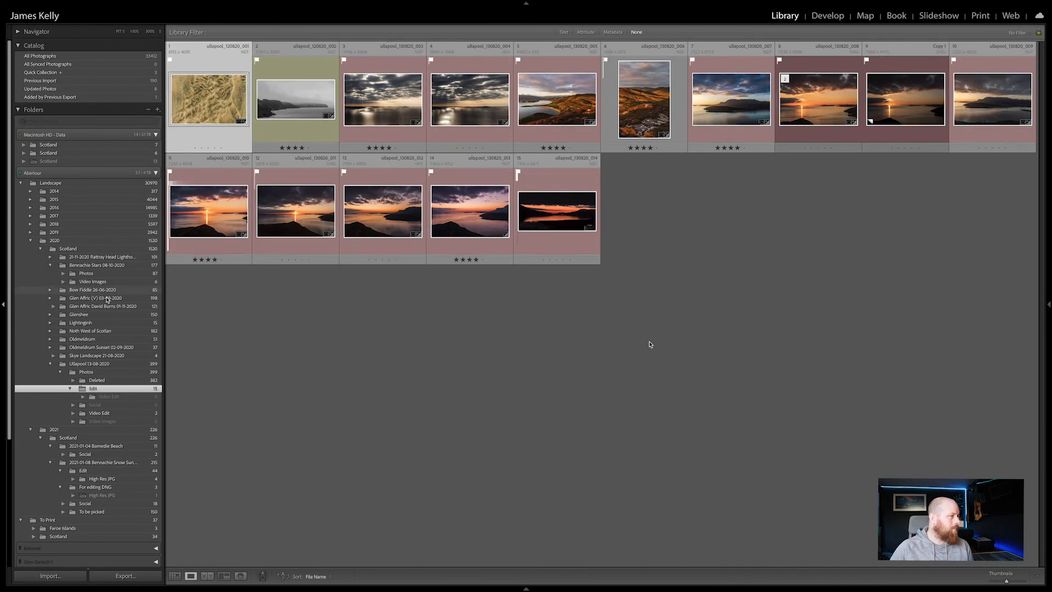
key(Tab)
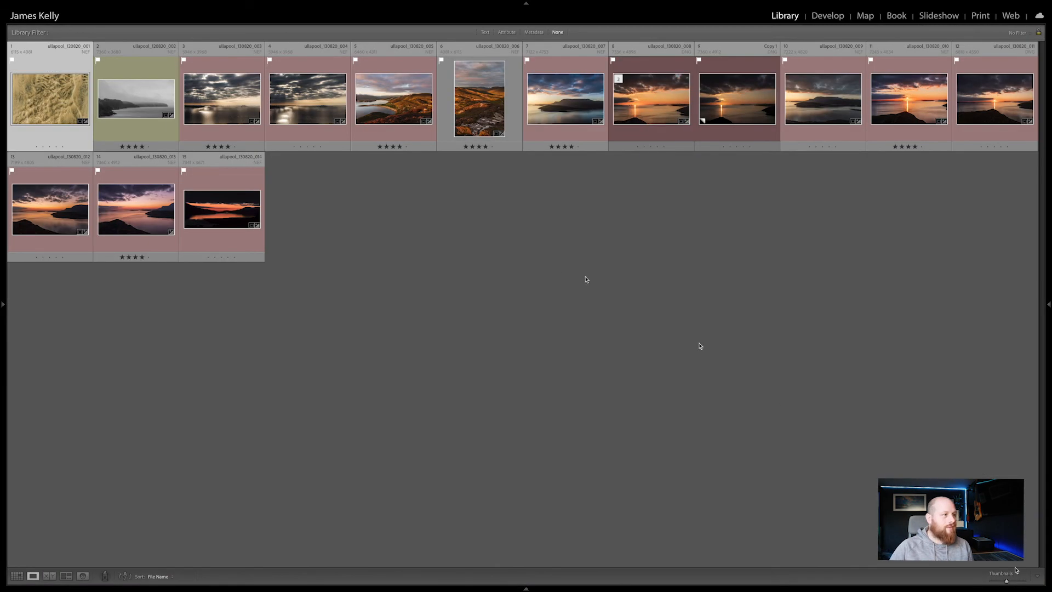
key(equal)
key(equal)
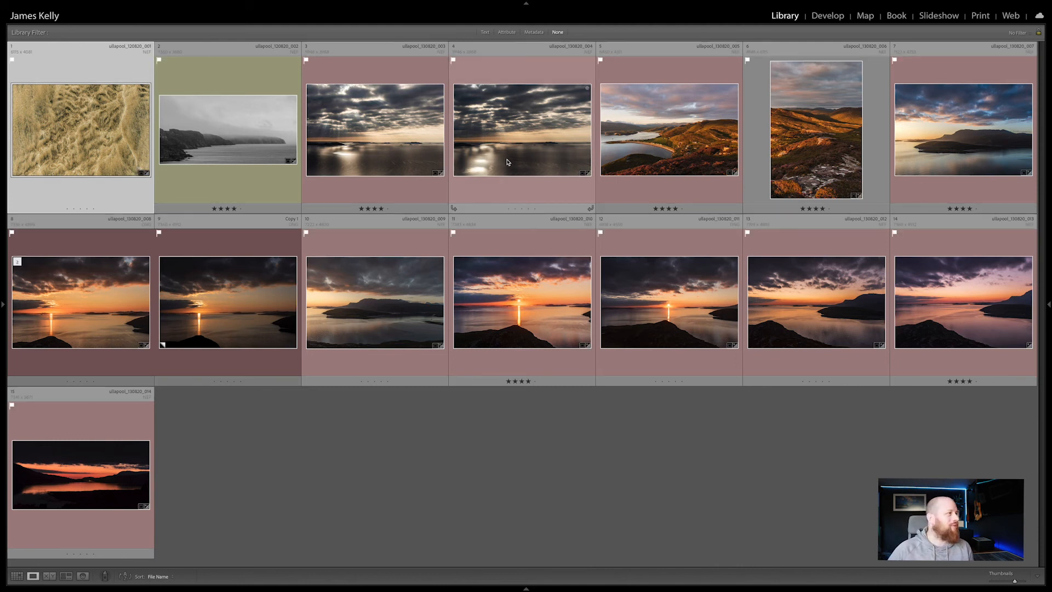
double_click(218, 144)
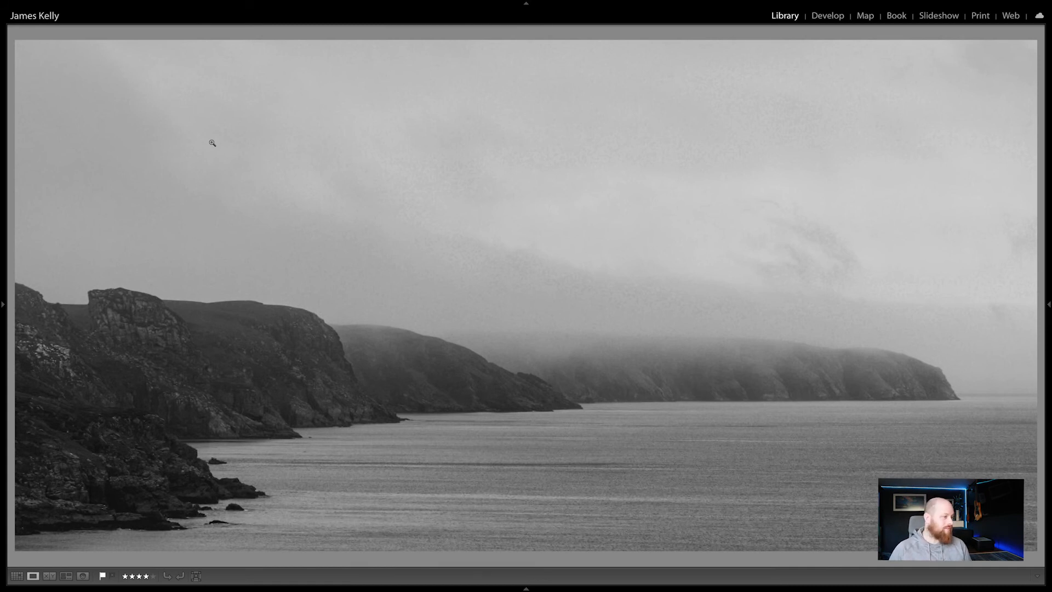
- View the two cloudy seascapes with sun rays after the black-and-white coastline, and return to the Library grid
key(Right)
key(g)
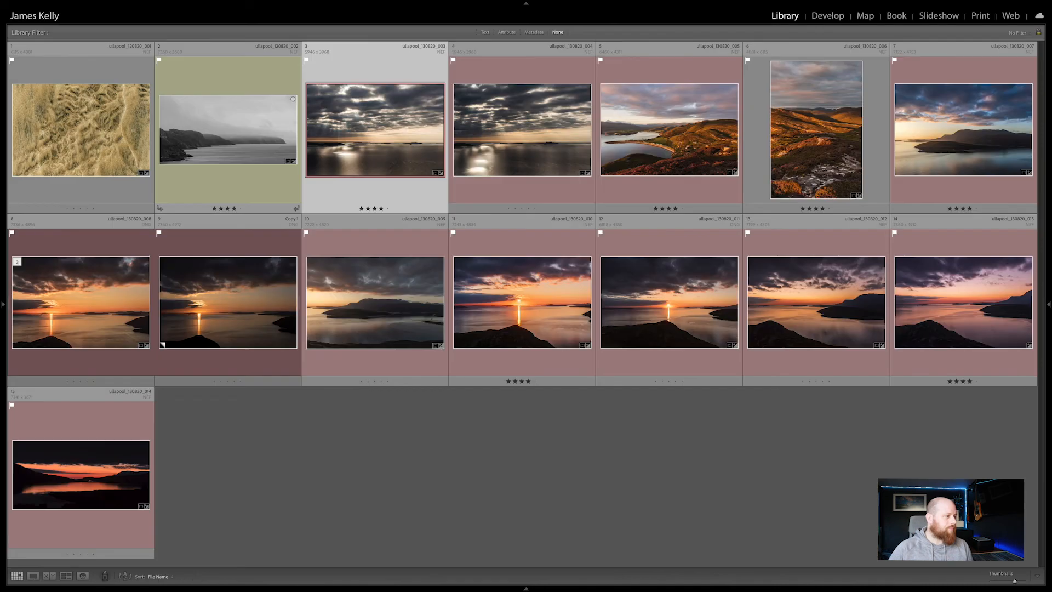
double_click(502, 133)
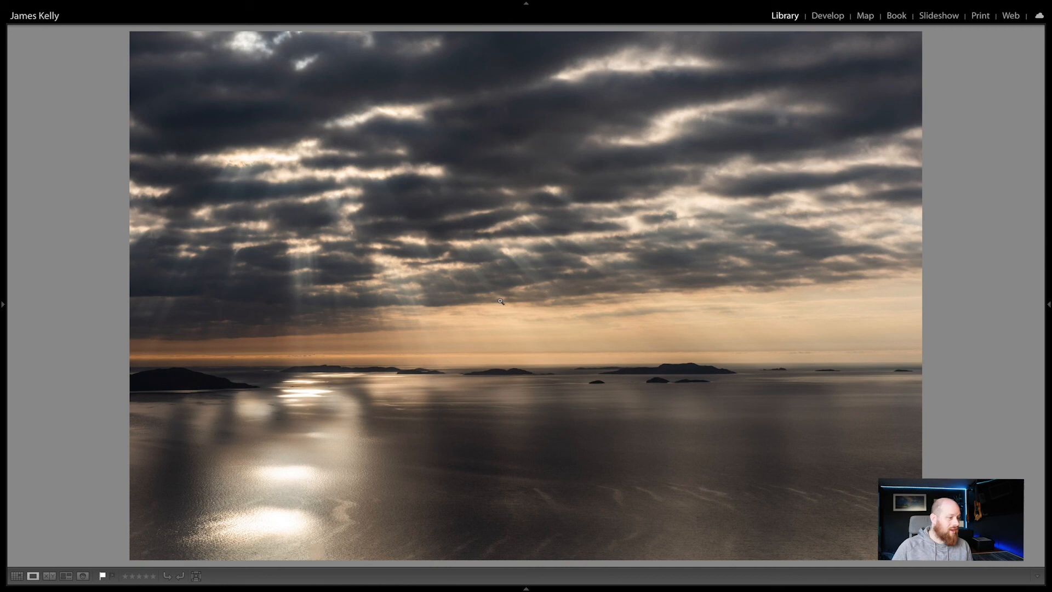
key(g)
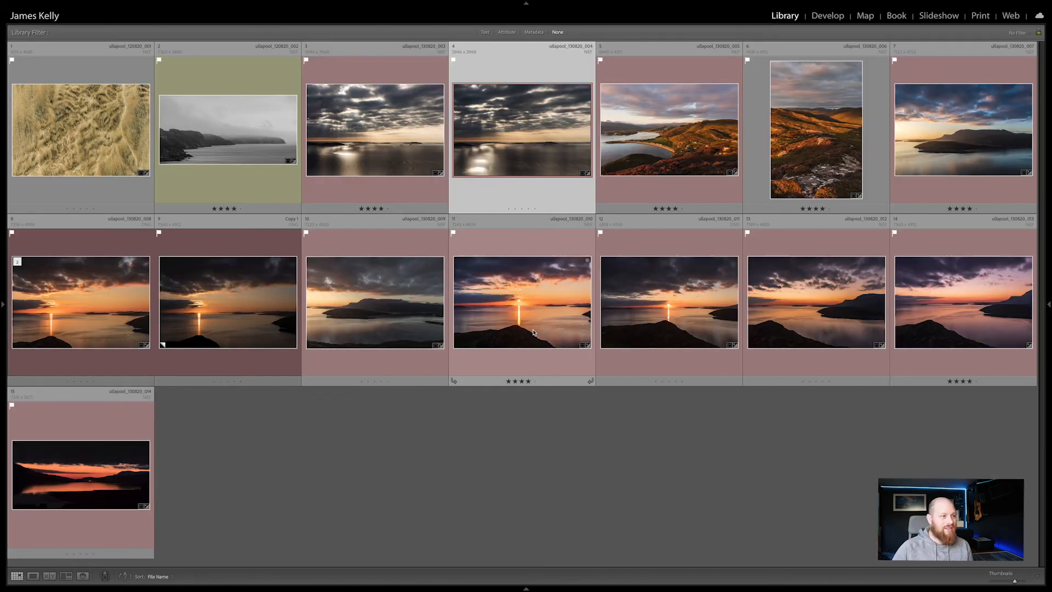
- Review the photos full size from the heather-covered bay through to the orange sunset over the sea, and return to the grid
double_click(665, 136)
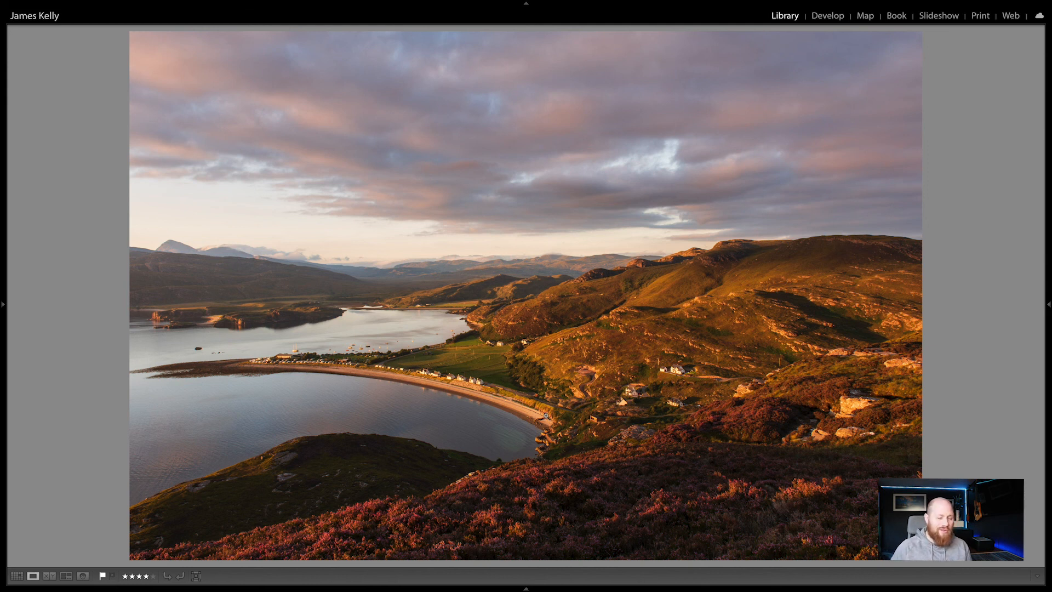
key(Right)
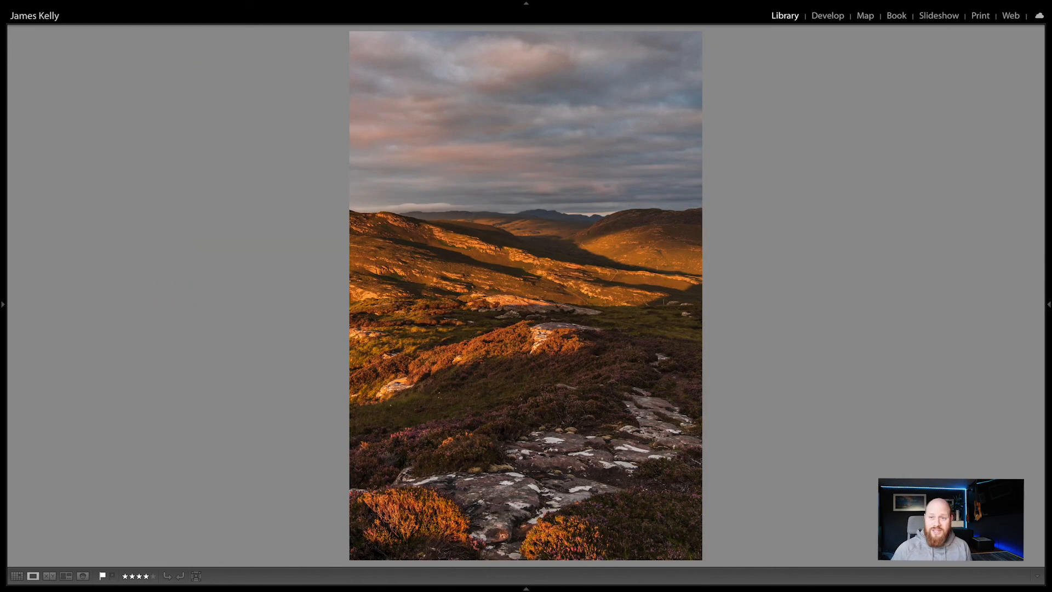
key(Right)
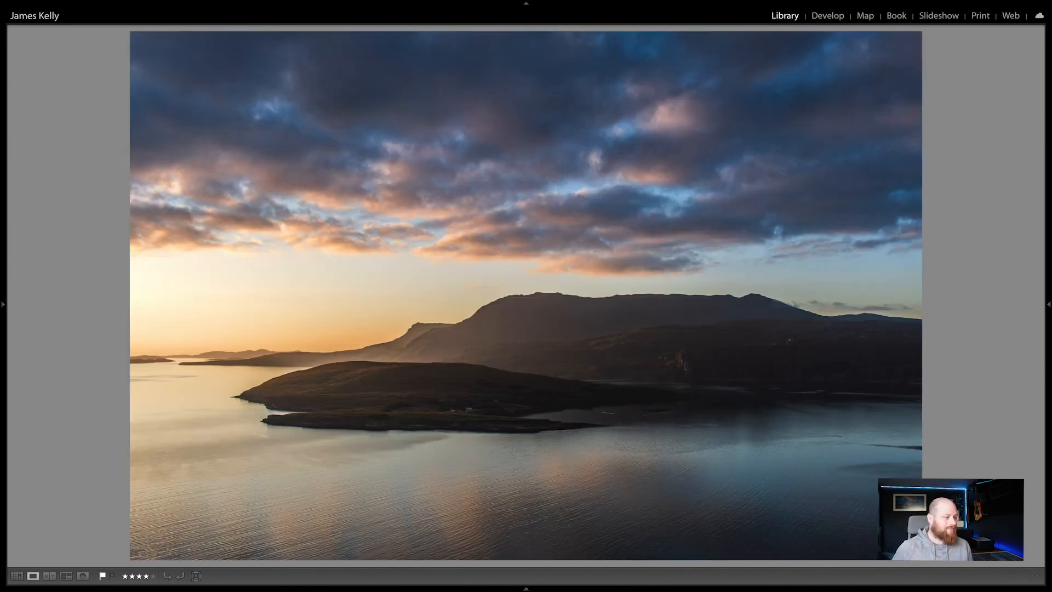
key(Right)
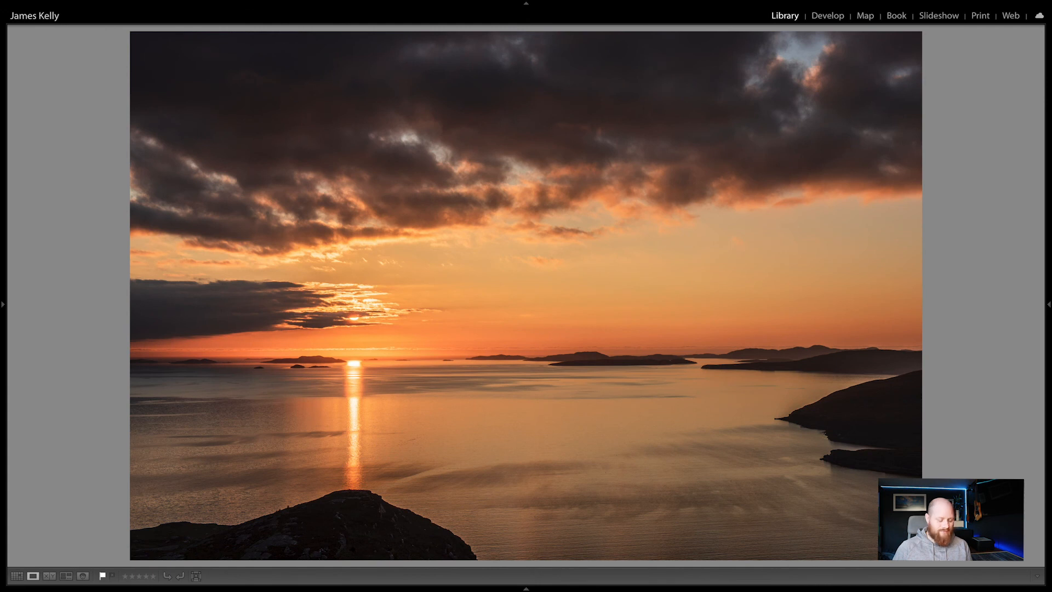
key(g)
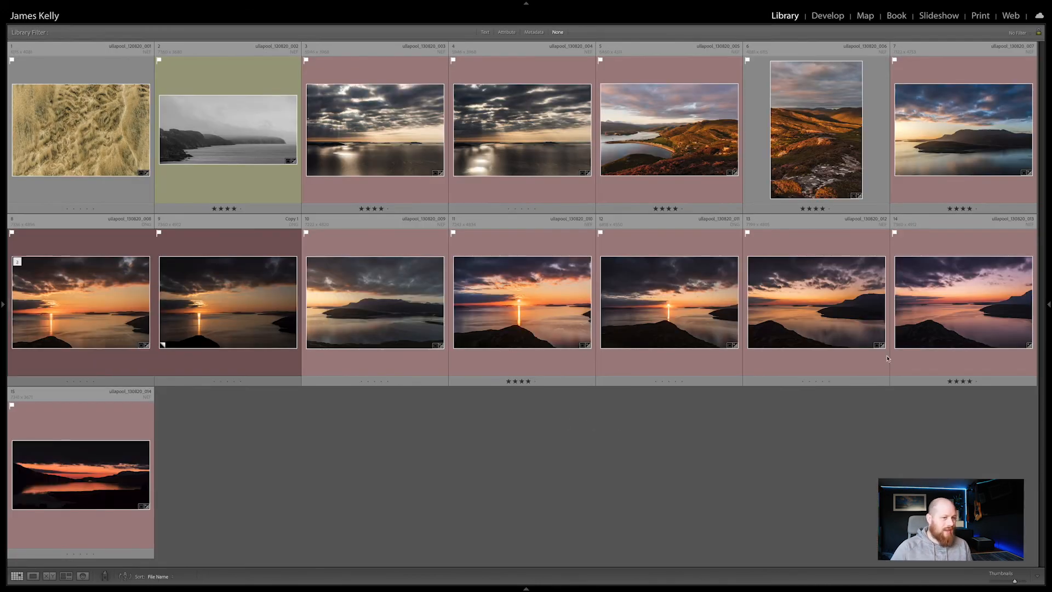
- Open the four-star purple dusk seascape, compare its before and after versions in Develop, and return to the Library grid
double_click(941, 317)
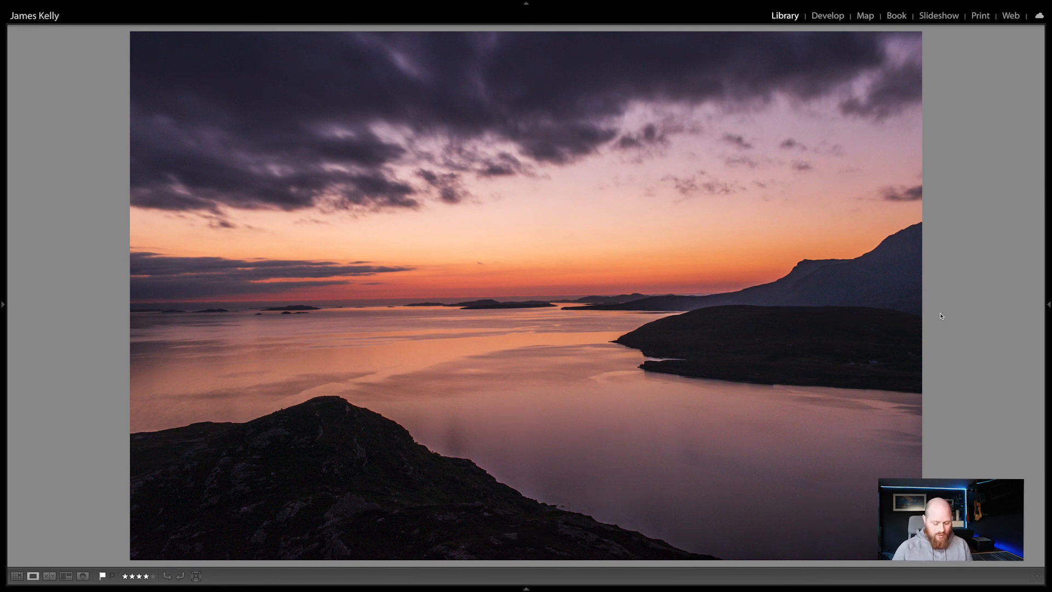
key(d)
key(g)
key(d)
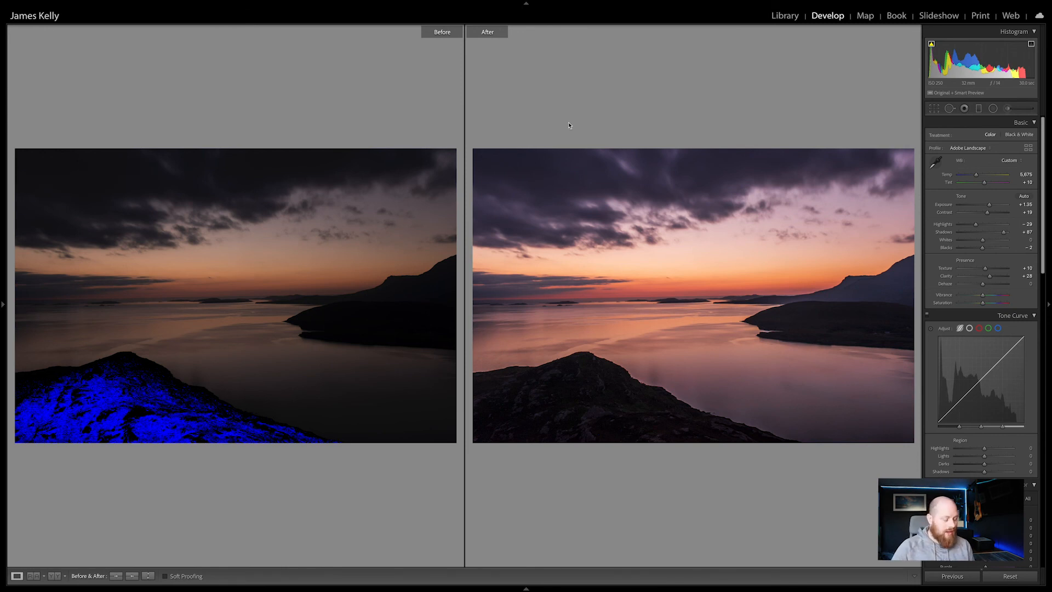
key(g)
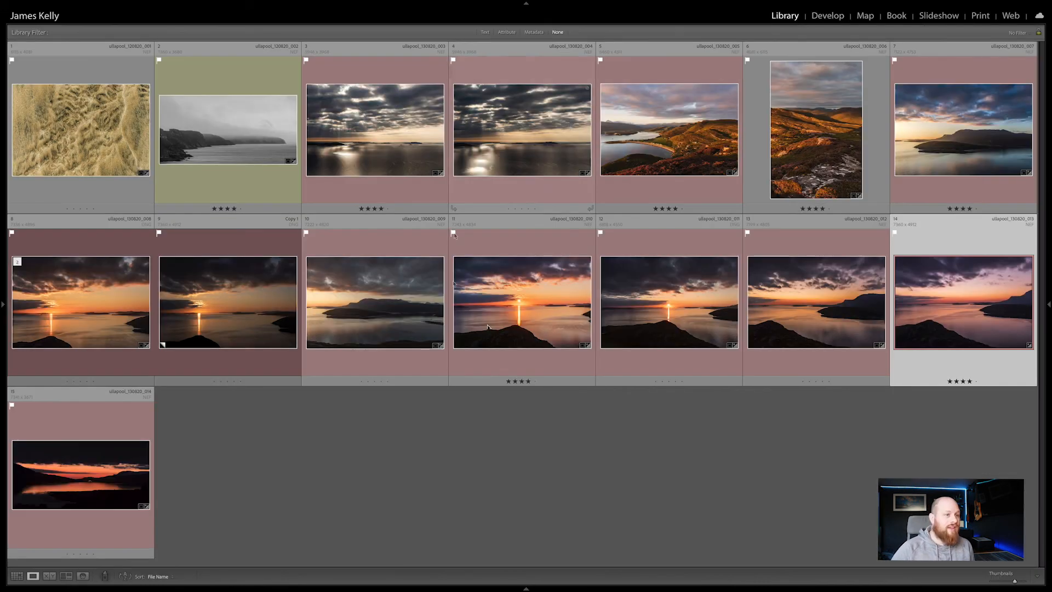